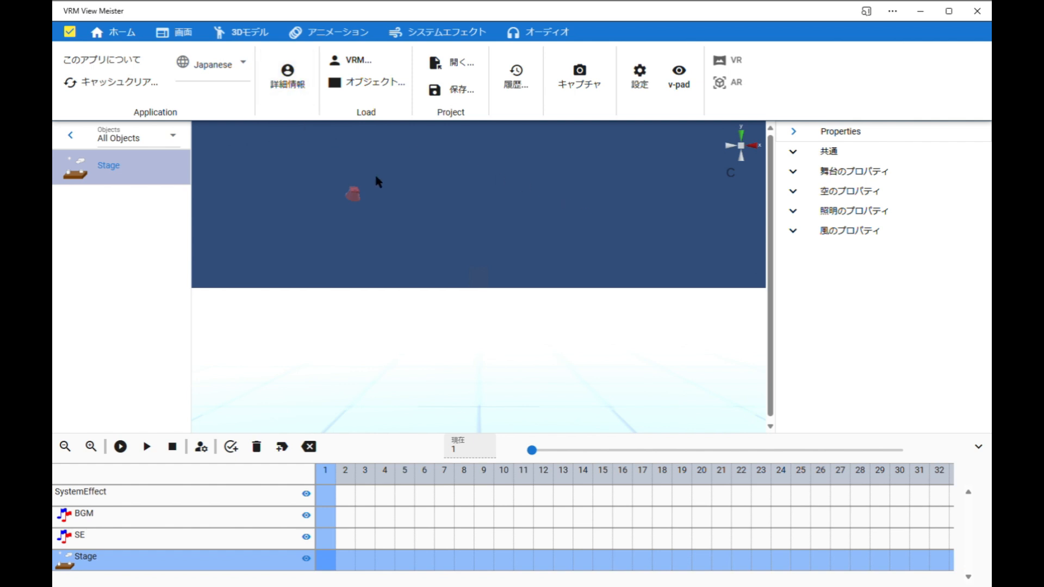
# Load the sample model vrms/sam_girl3_reimi.vrm from the app's sample data and accept its model information
pyautogui.click(353, 60)
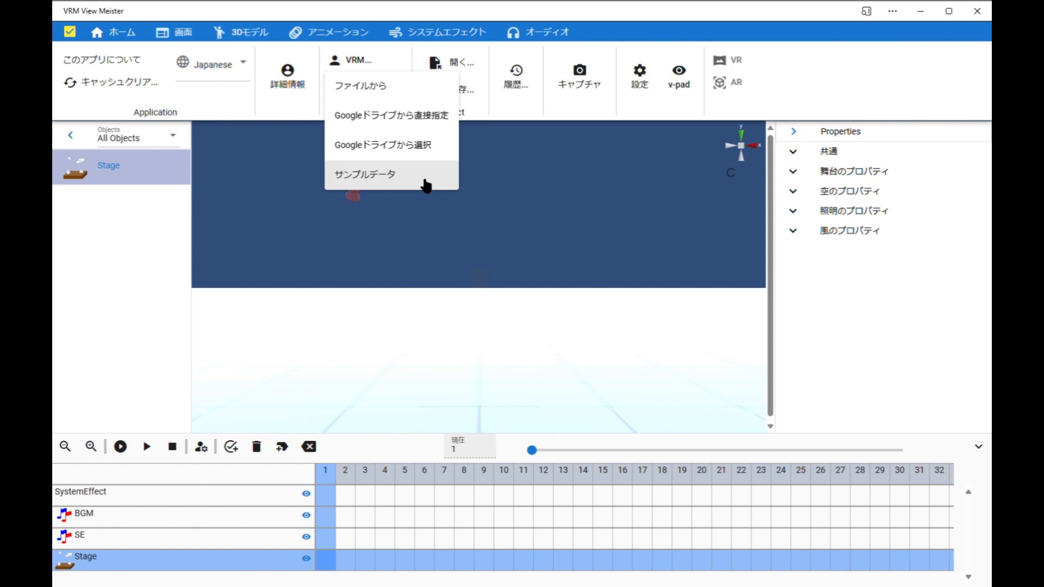
pyautogui.click(425, 184)
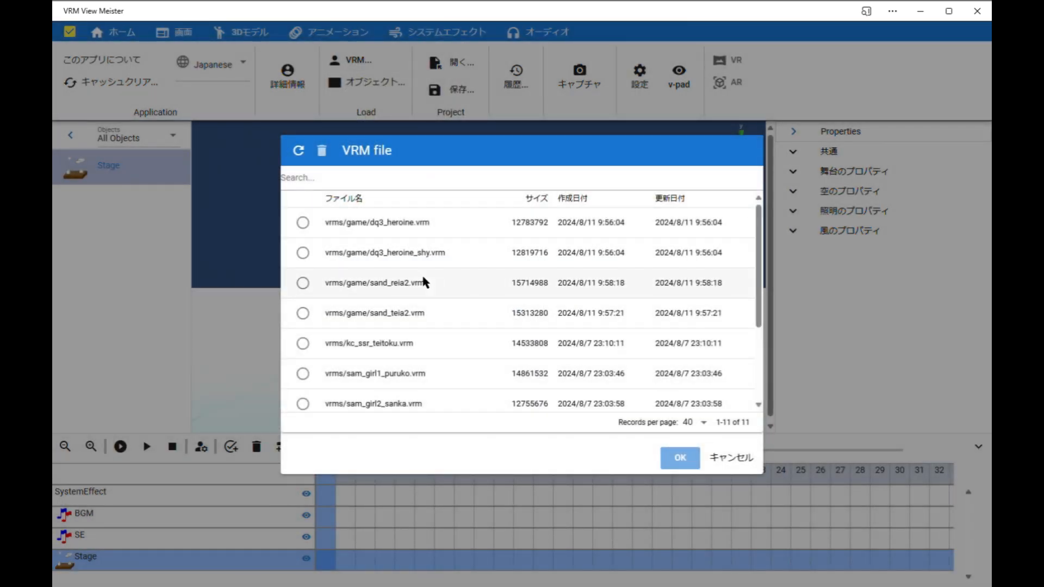
pyautogui.scroll(-3, 432, 291)
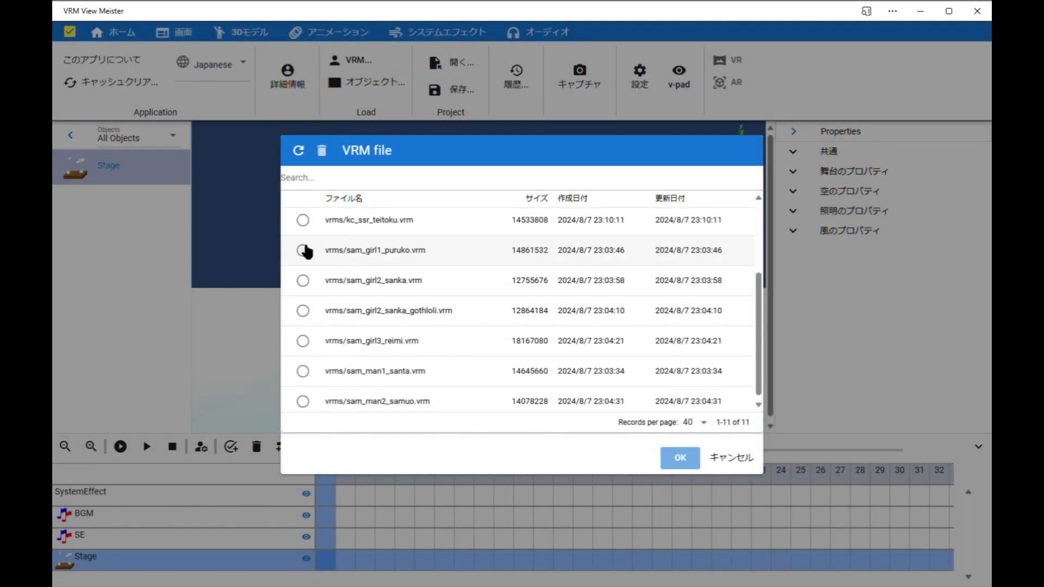
pyautogui.click(302, 340)
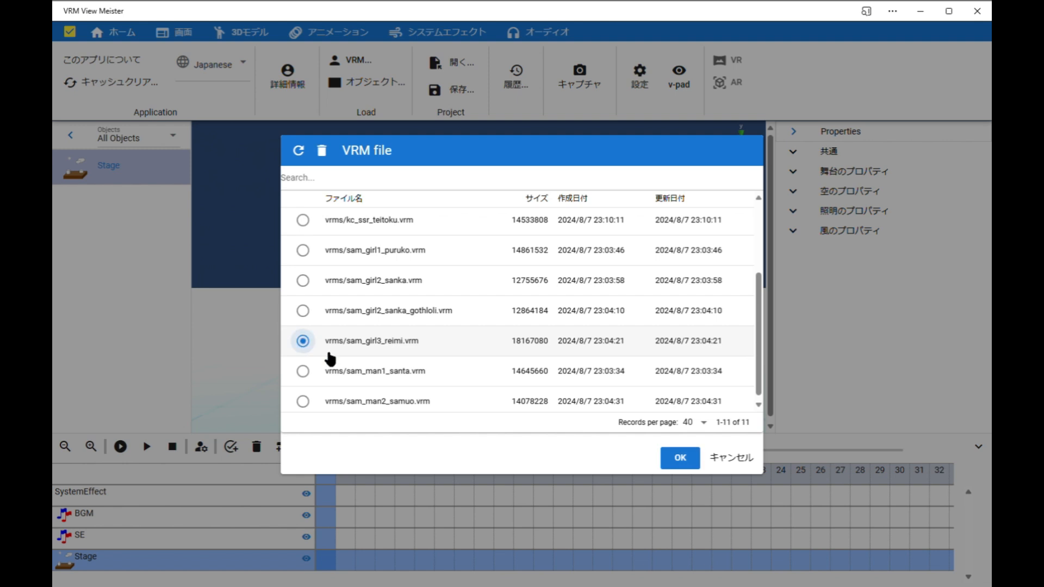
pyautogui.click(681, 458)
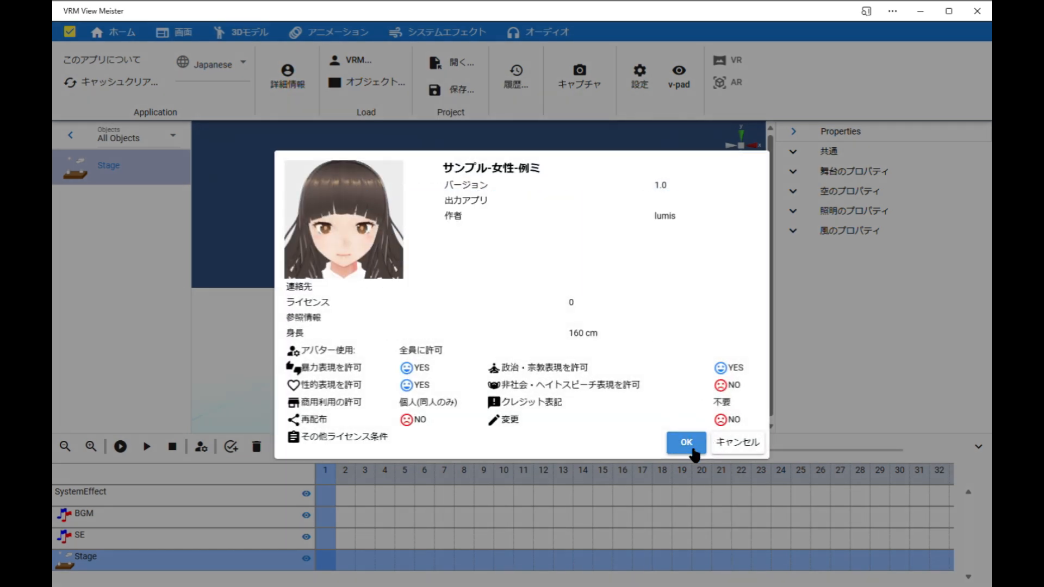
pyautogui.click(687, 443)
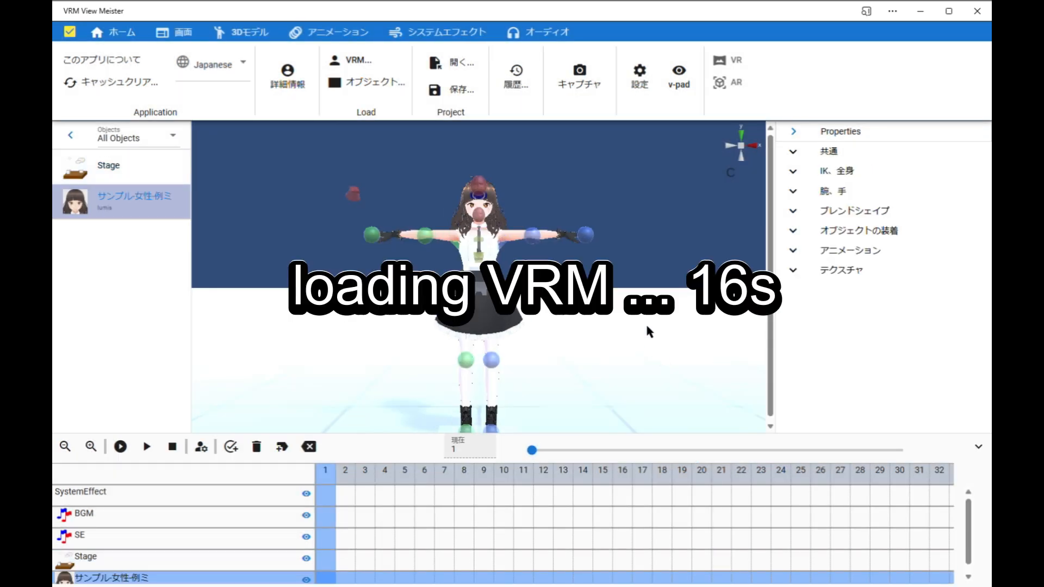
# Shift the サンプル-女性-例ミ model sideways away from the stage centre to make room for another model
pyautogui.moveTo(647, 327); pyautogui.dragTo(559, 335, button='middle')
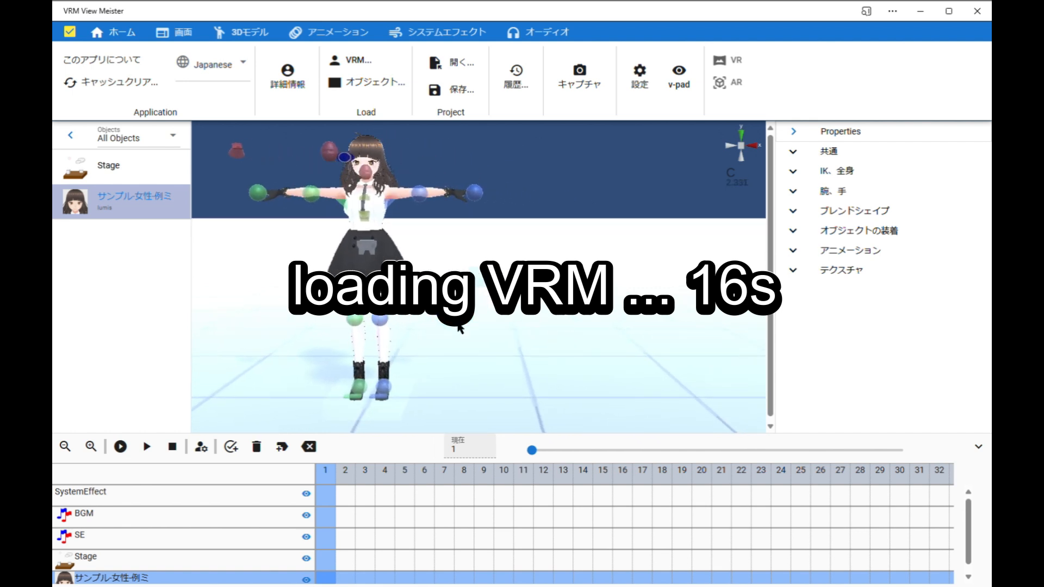
pyautogui.press('c')
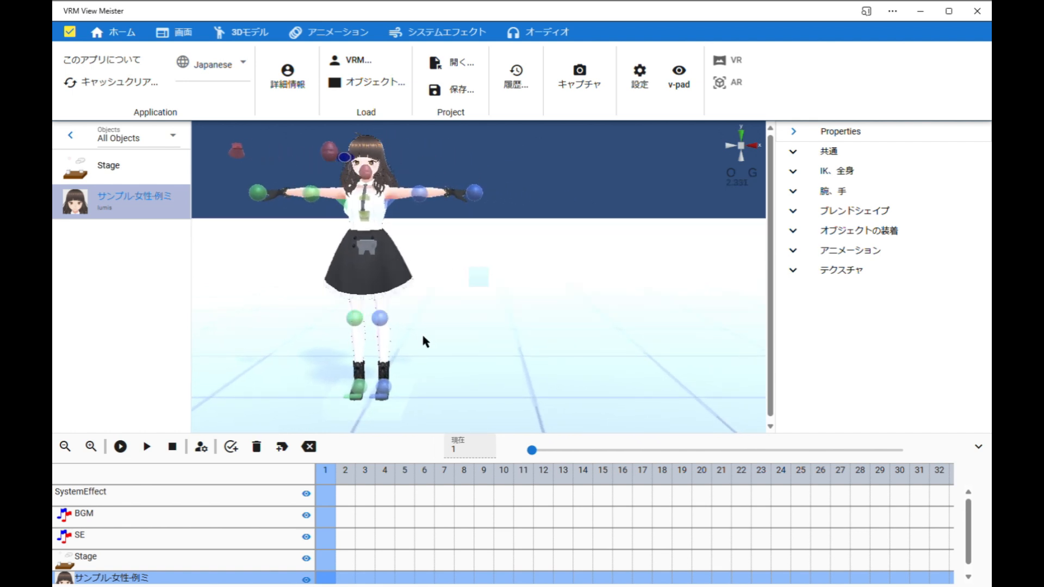
pyautogui.press('a')
pyautogui.moveTo(423, 336); pyautogui.dragTo(520, 345, button='middle')
pyautogui.press('c')
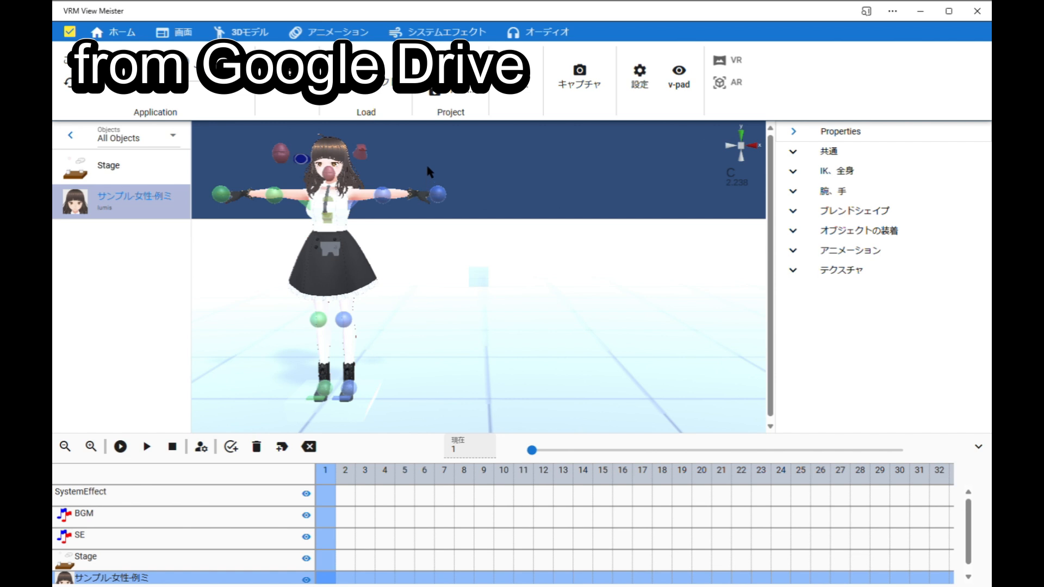
# Load vrms/ssr_saratoga2_2.vrm from Google Drive using the file selection list and accept its model information
pyautogui.click(383, 79)
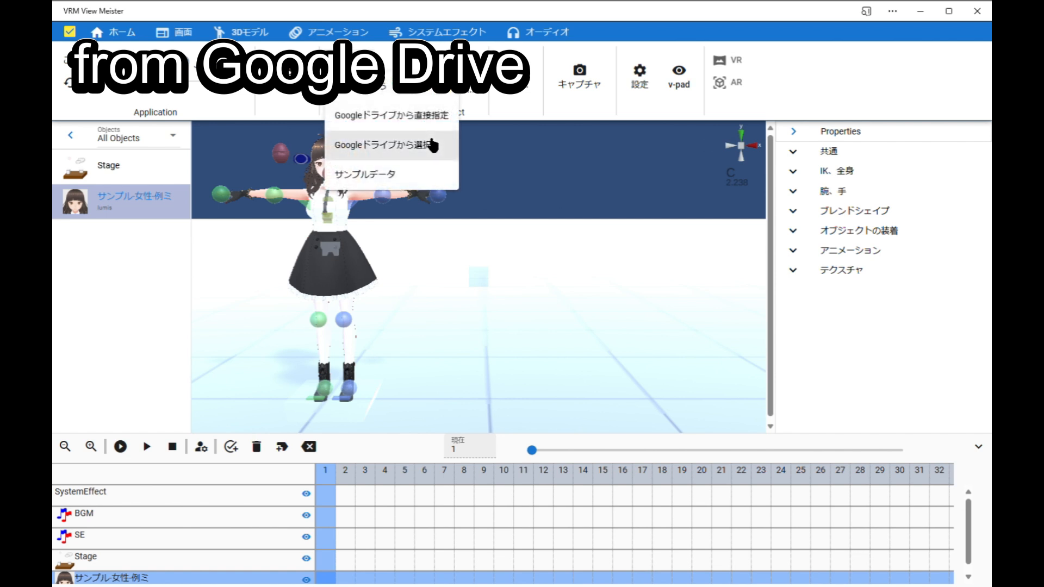
pyautogui.click(432, 146)
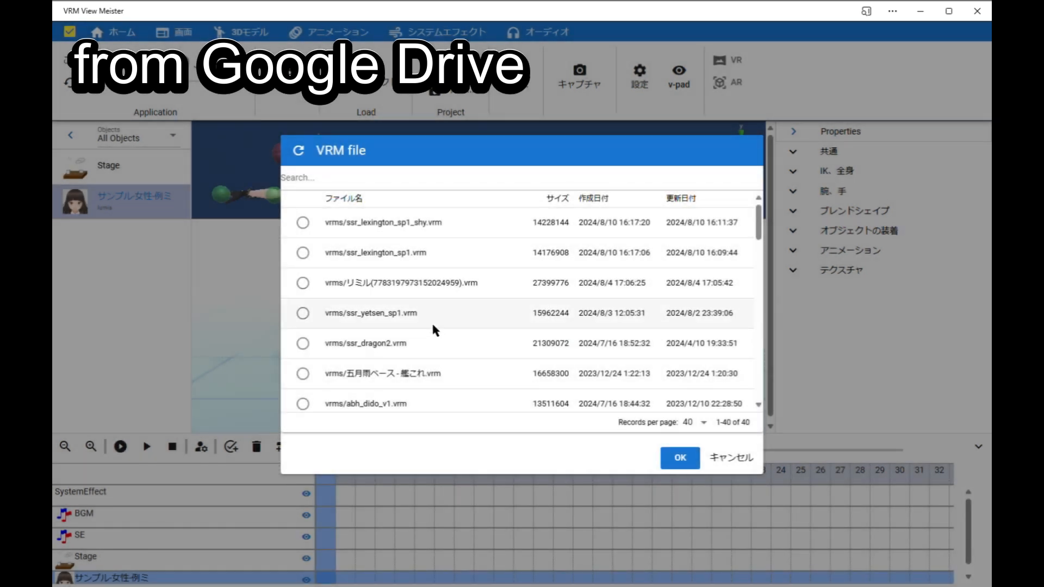
pyautogui.scroll(-2, 430, 326)
pyautogui.scroll(-2, 356, 299)
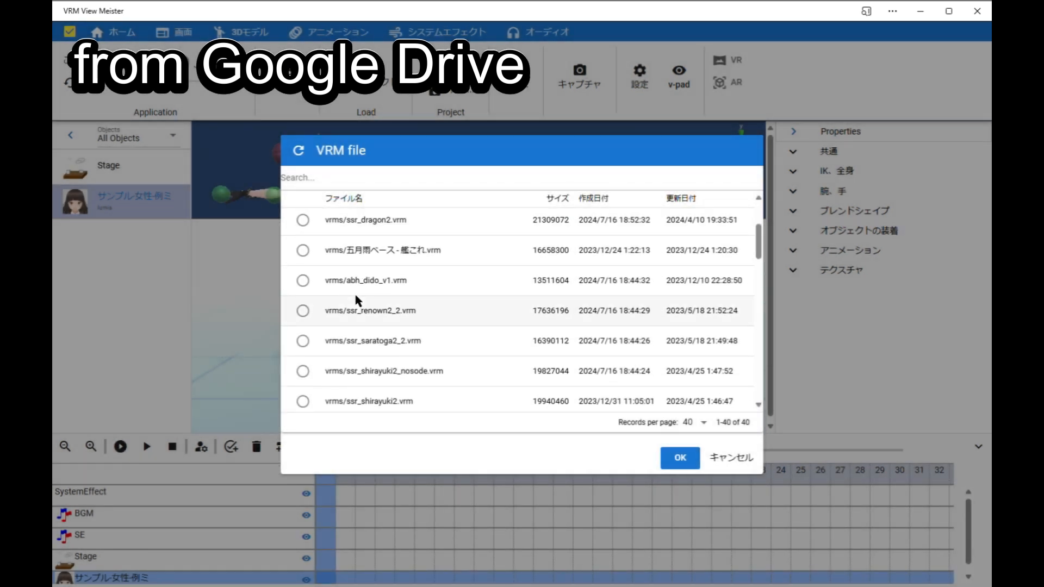
pyautogui.click(303, 341)
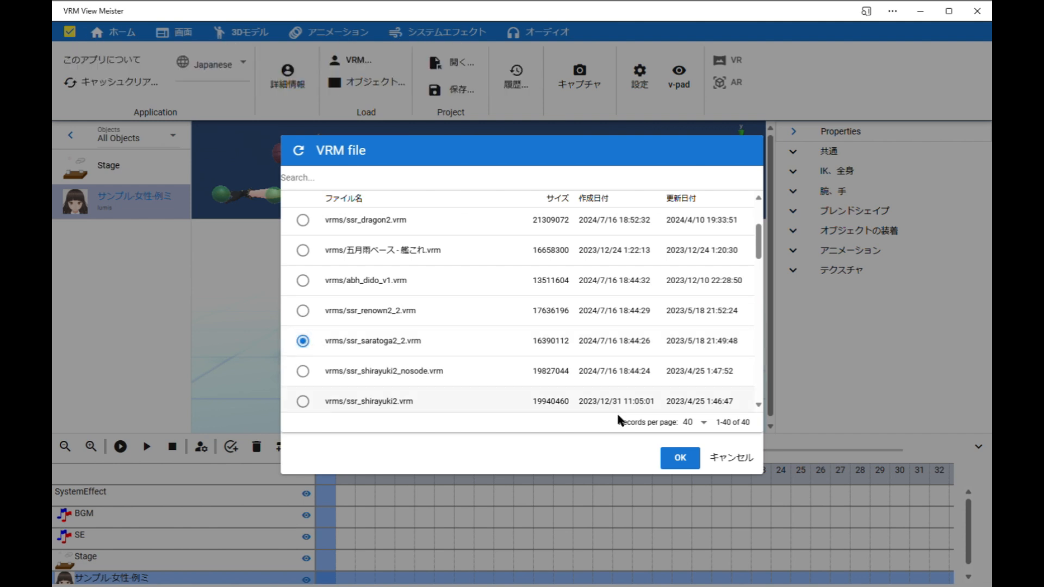
pyautogui.click(679, 460)
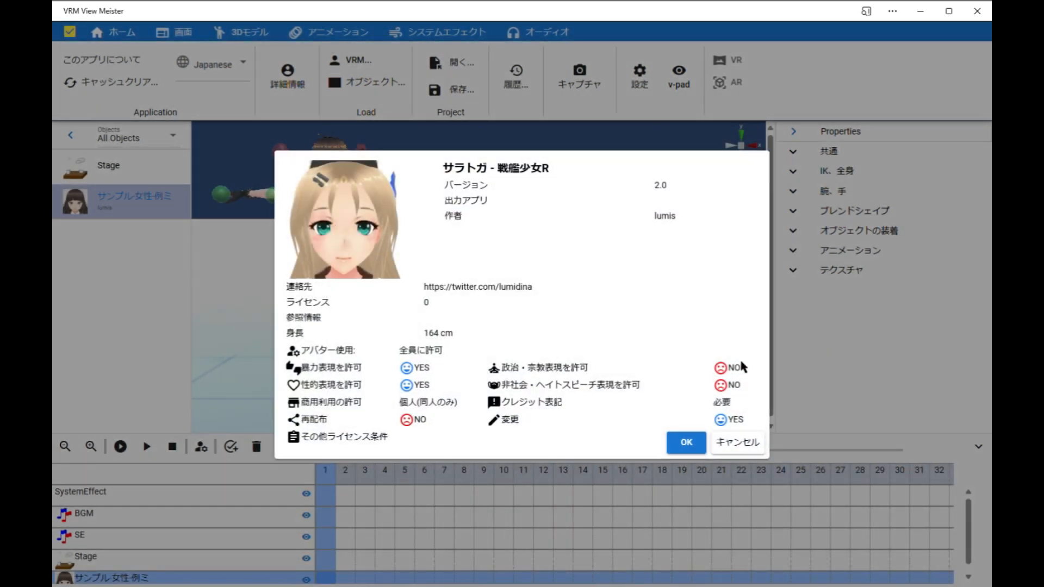
pyautogui.click(689, 447)
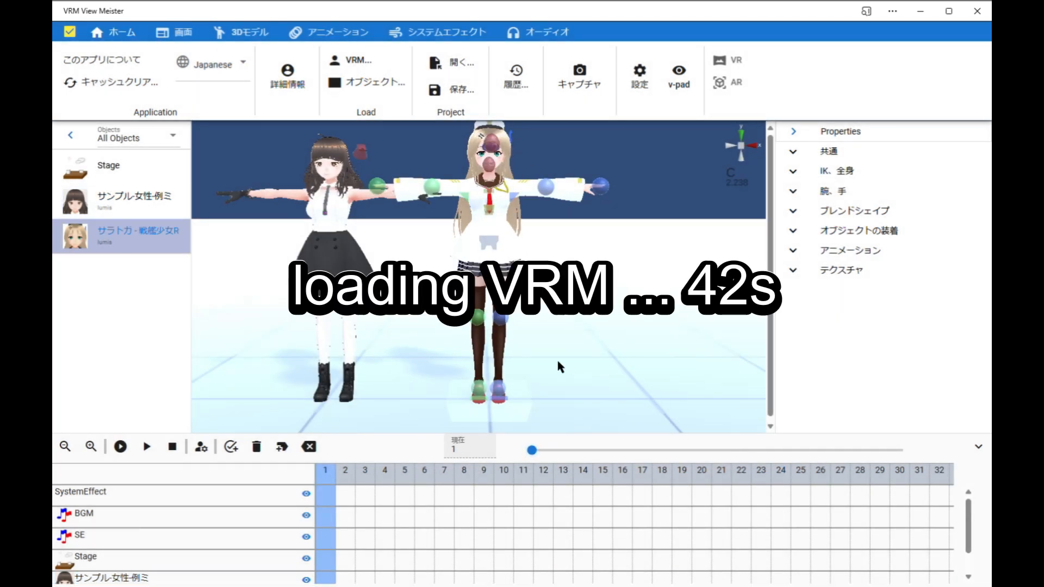
# Move the サラトガ - 戦艦少女R model sideways so the two models stand well apart
pyautogui.scroll(-2, 558, 365)
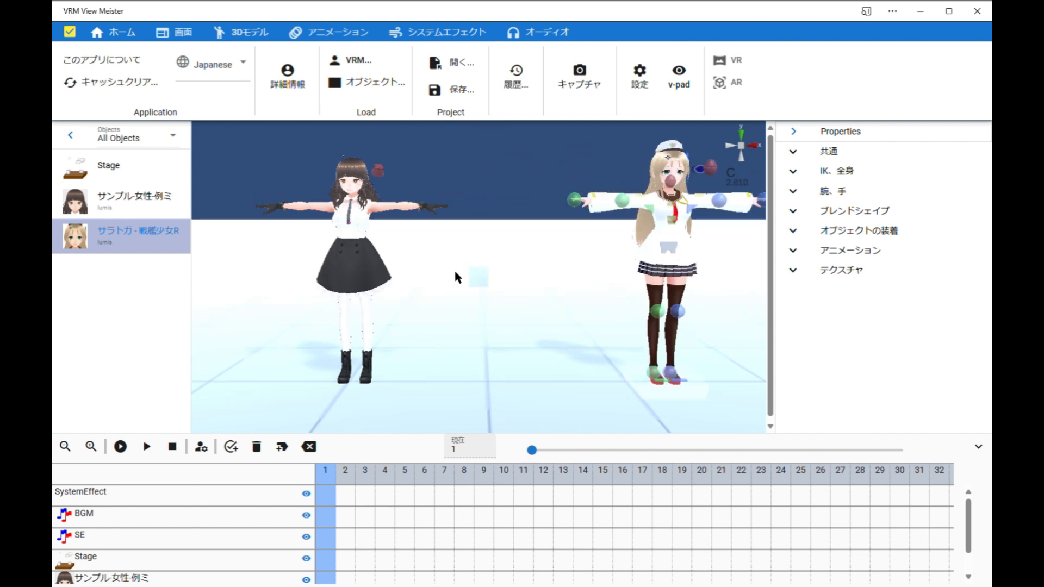
pyautogui.moveTo(460, 222); pyautogui.dragTo(426, 224, button='middle')
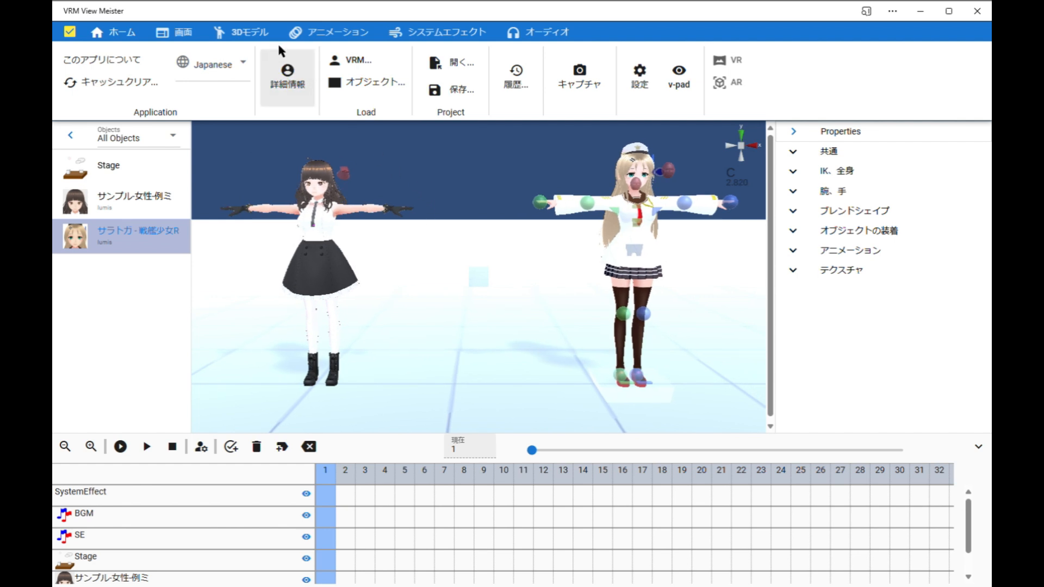
# Select the サンプル-女性-例ミ model and move its right foot's IK marker outward and up
pyautogui.click(263, 38)
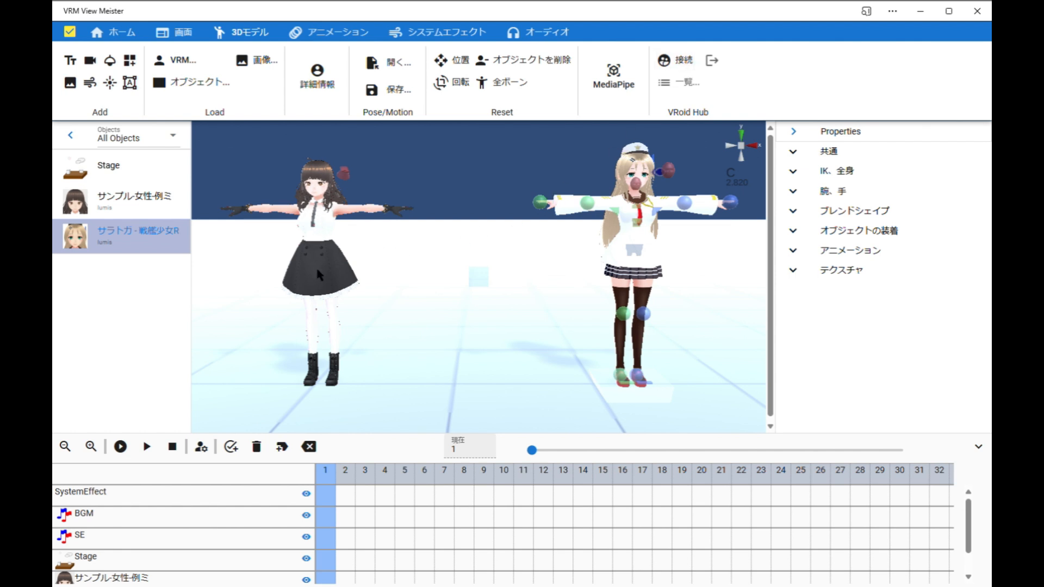
pyautogui.click(151, 202)
pyautogui.click(163, 235)
pyautogui.click(171, 210)
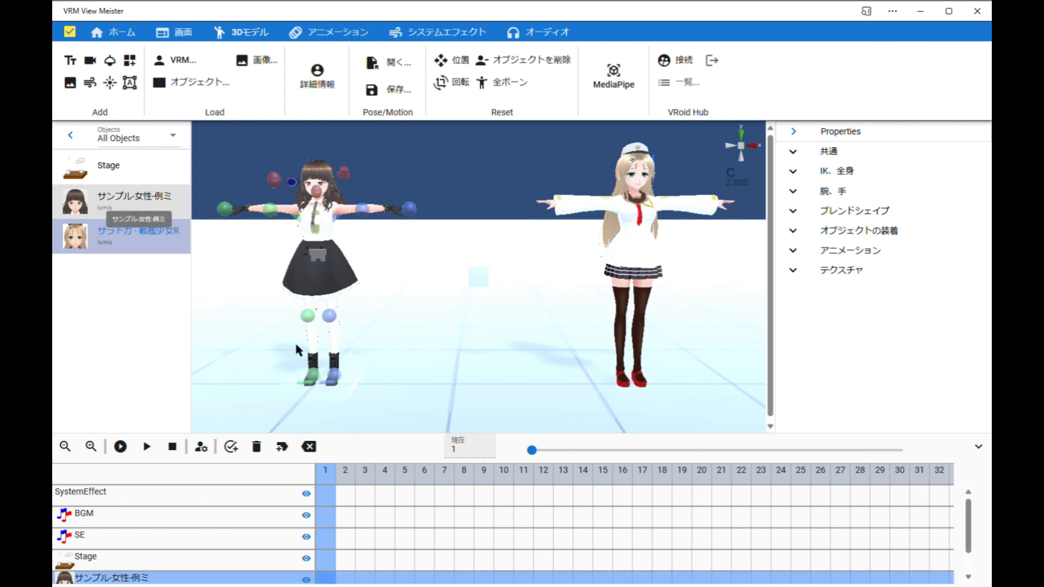
pyautogui.click(319, 369)
pyautogui.moveTo(318, 368); pyautogui.dragTo(283, 352)
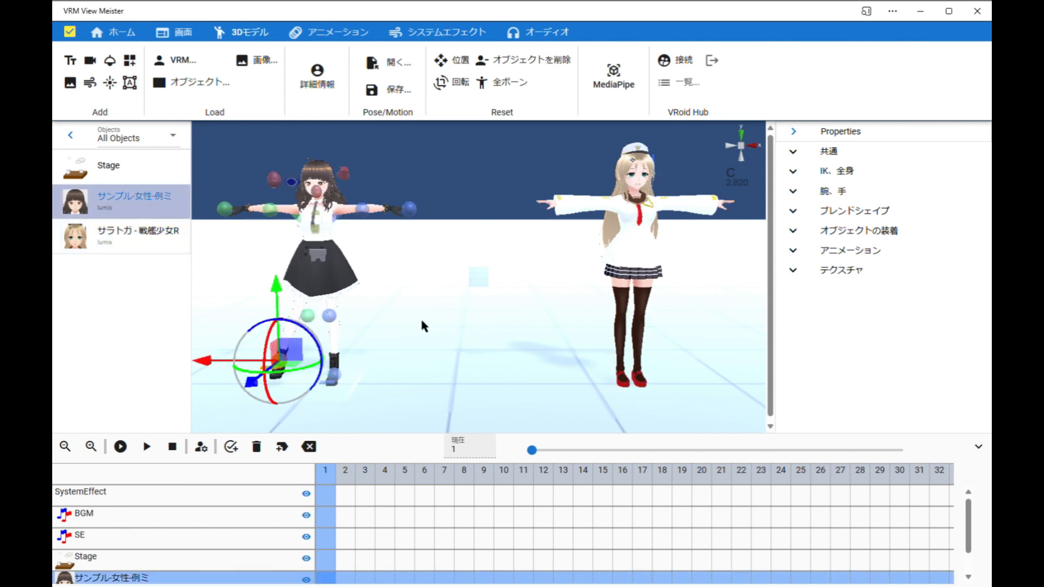
# Select the サラトガ - 戦艦少女R model and move its left foot's IK marker outward
pyautogui.click(93, 233)
pyautogui.click(633, 374)
pyautogui.moveTo(631, 372); pyautogui.dragTo(672, 360)
pyautogui.click(738, 236)
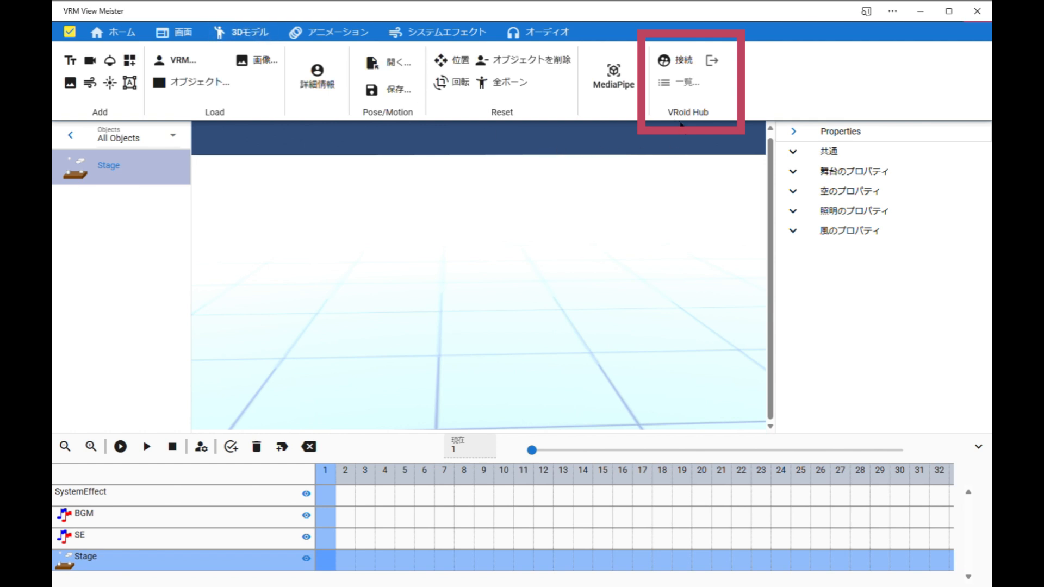
# Connect the VRoid Hub account to VRMViewMeister, acknowledging the risk of an unofficial application and authorizing the link
pyautogui.click(661, 65)
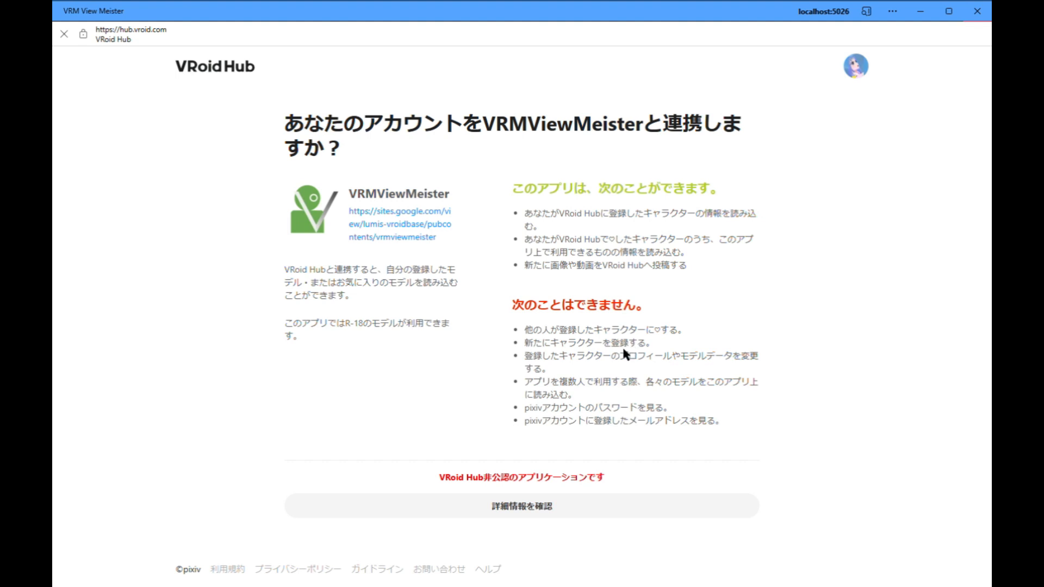
pyautogui.click(617, 502)
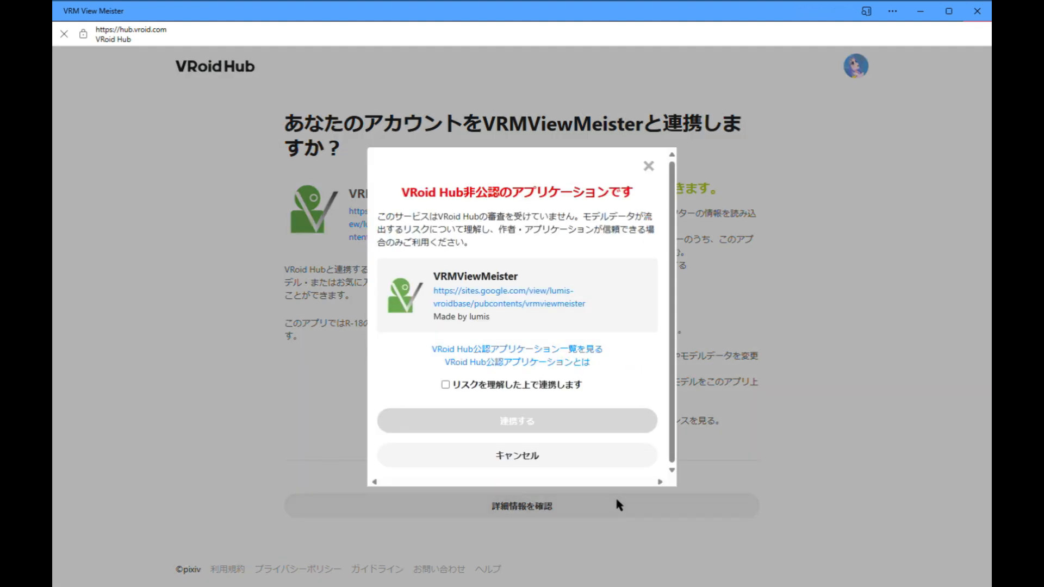
pyautogui.click(514, 387)
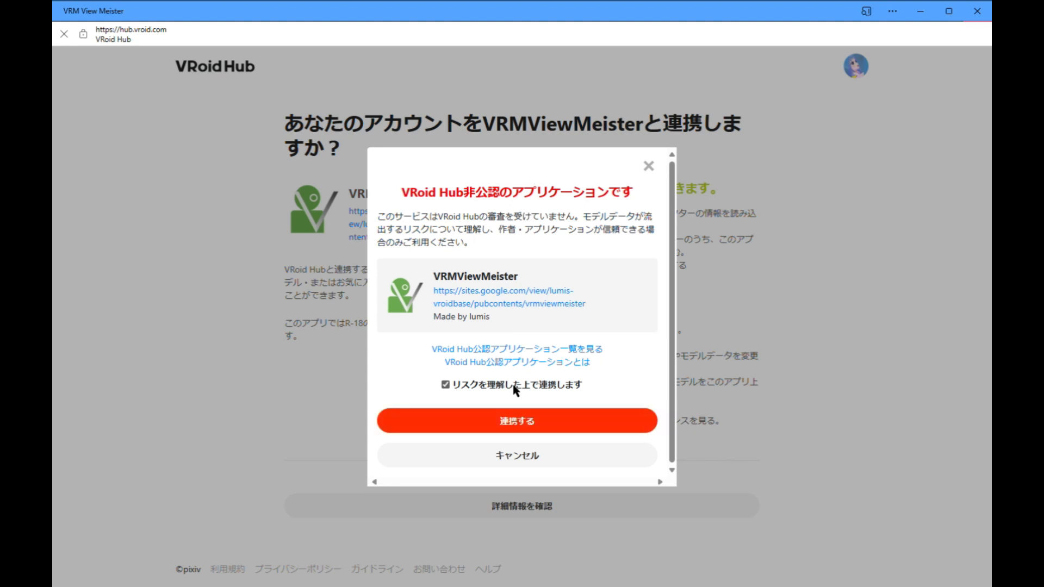
pyautogui.click(534, 426)
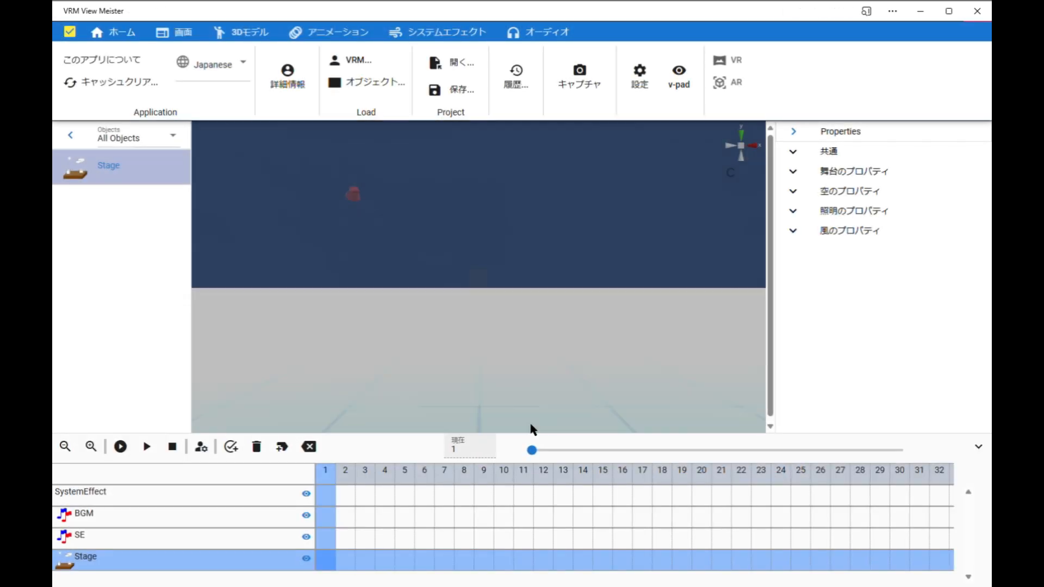
# Load the レキシントン(ビキニ) - 戦艦少女R model from the user-created models on VRoid Hub and accept its model information
pyautogui.click(250, 35)
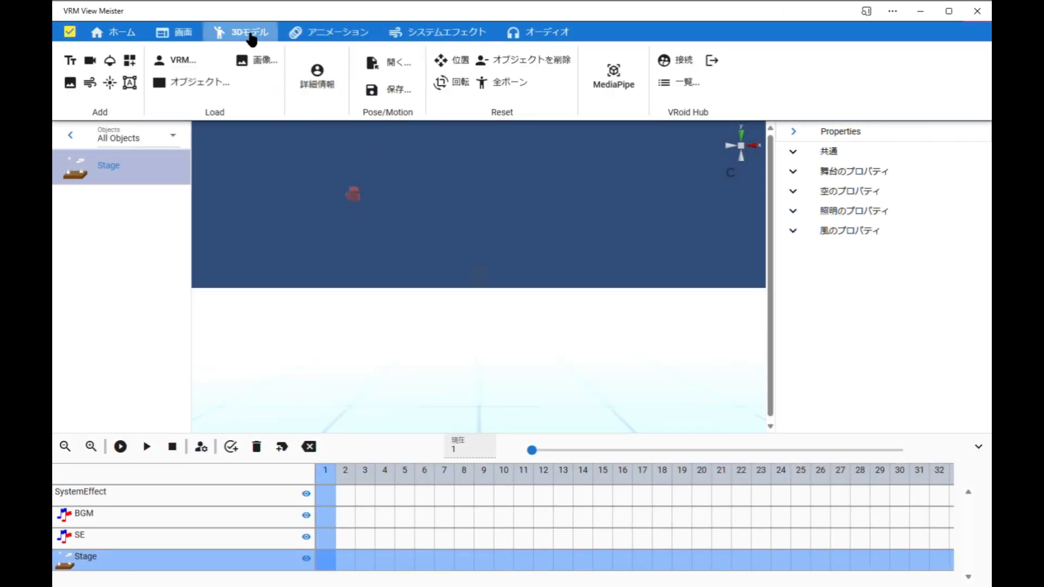
pyautogui.click(689, 84)
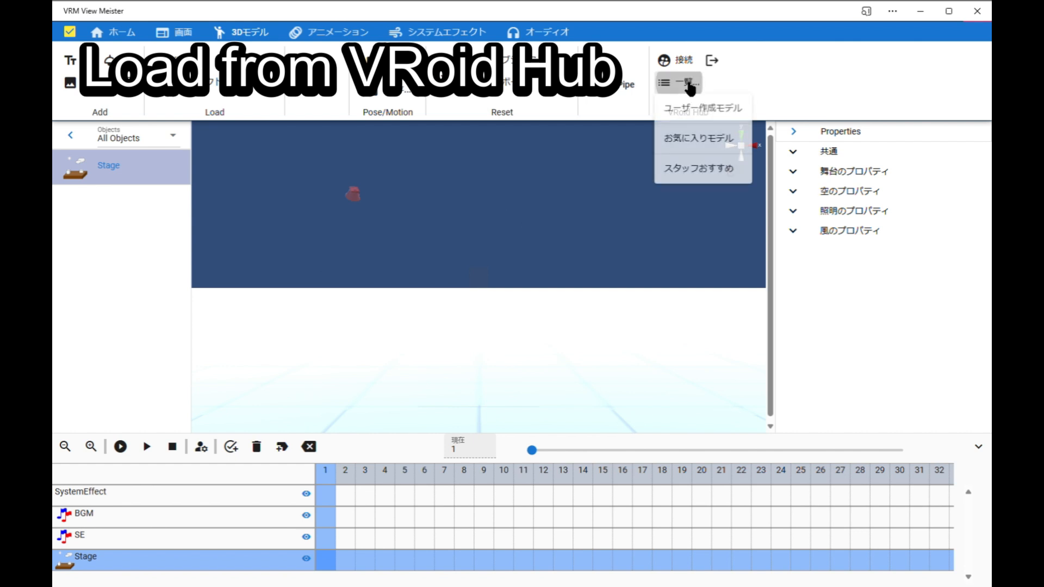
pyautogui.click(701, 112)
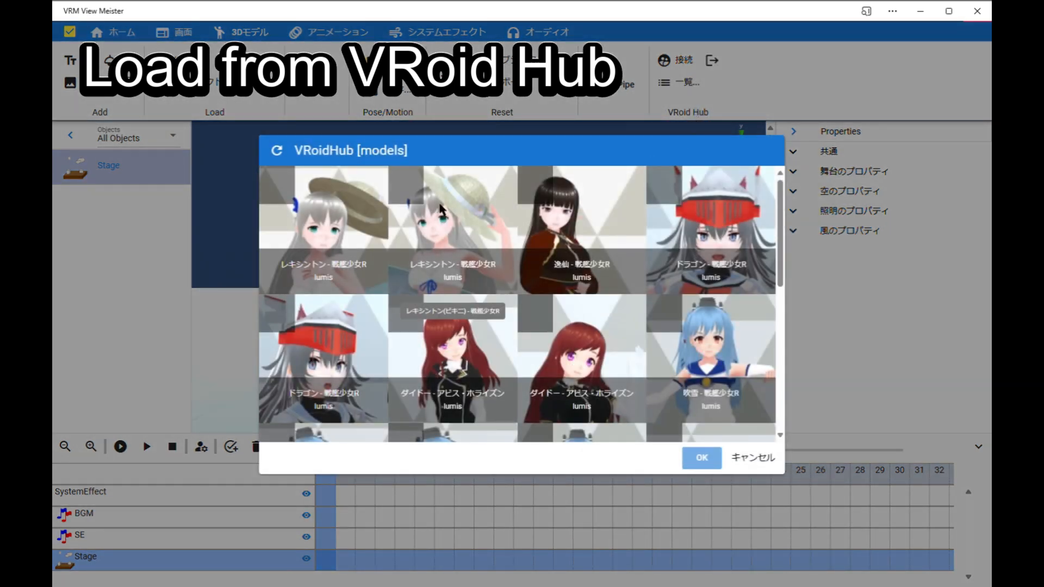
pyautogui.click(451, 223)
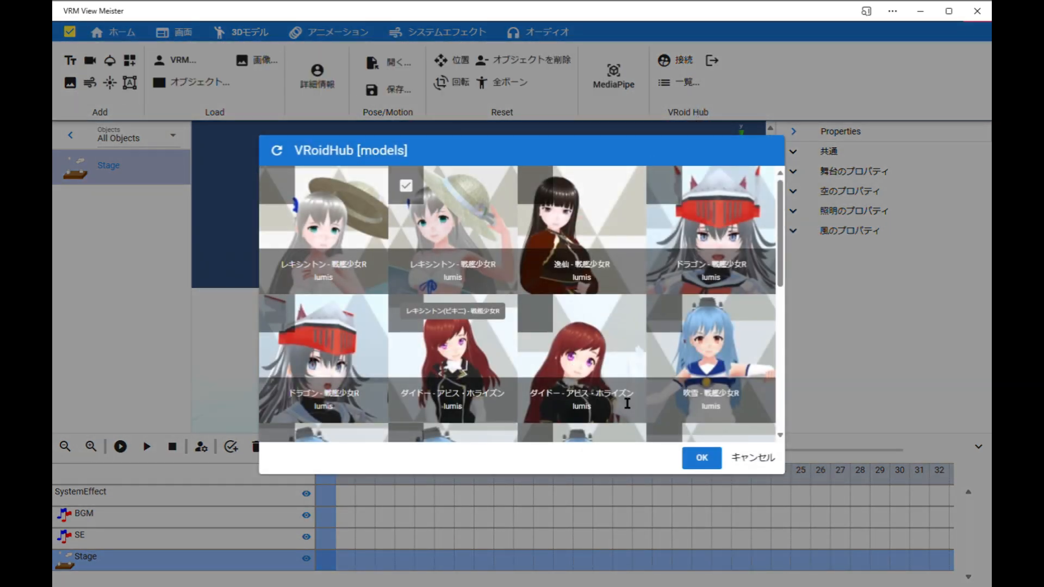
pyautogui.click(702, 457)
pyautogui.click(628, 322)
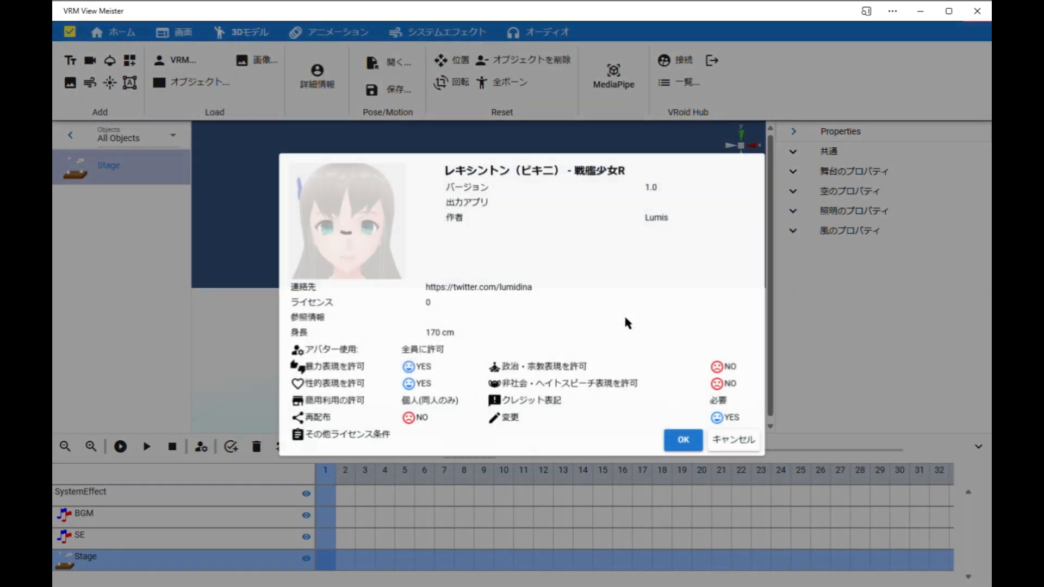
pyautogui.click(688, 441)
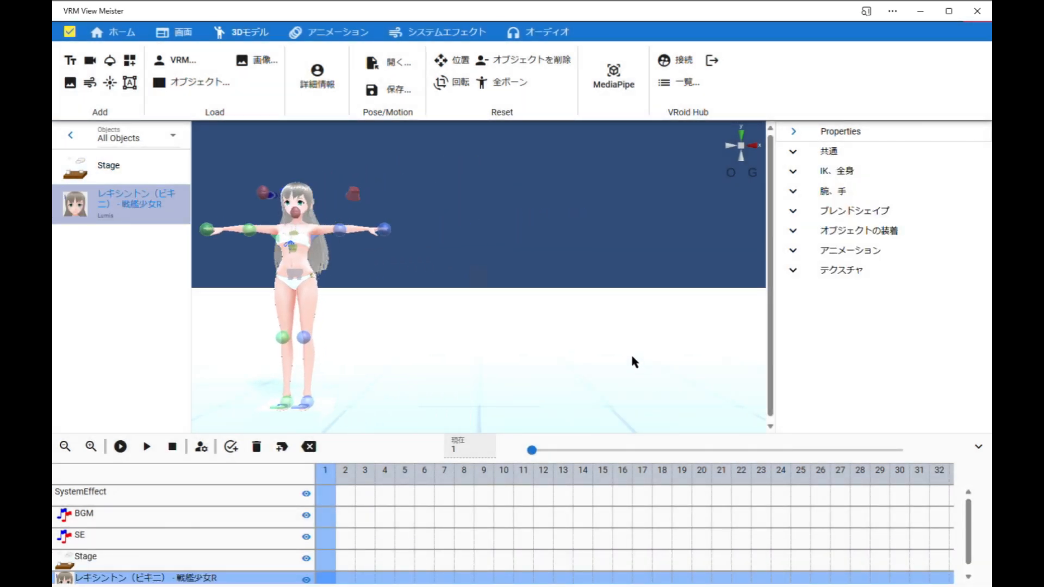
# Load the 七宝馬（しっぽうま）さん model from the hearted models on VRoid Hub and accept its model information
pyautogui.click(683, 84)
pyautogui.click(712, 139)
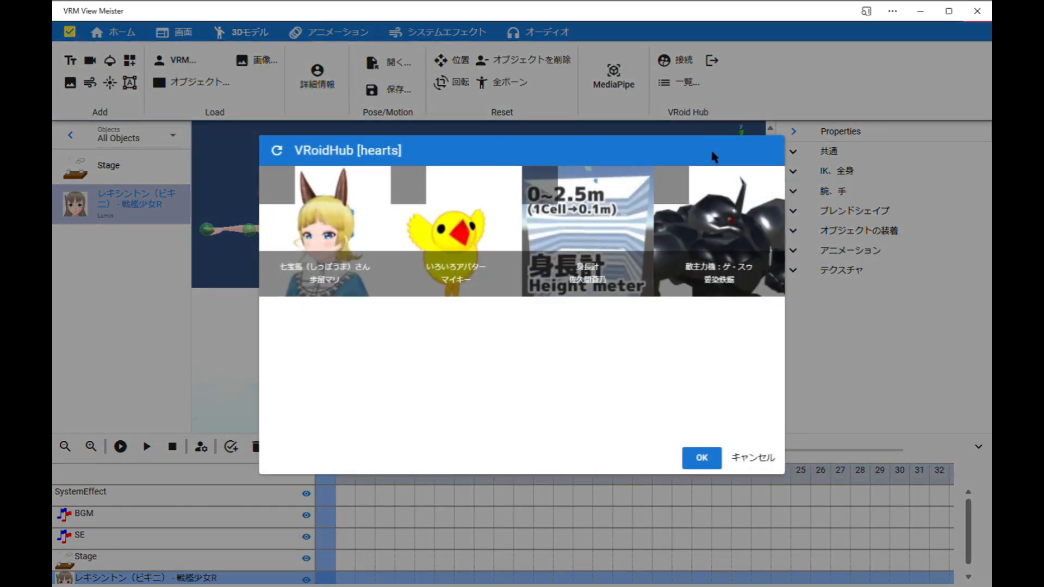
pyautogui.click(372, 208)
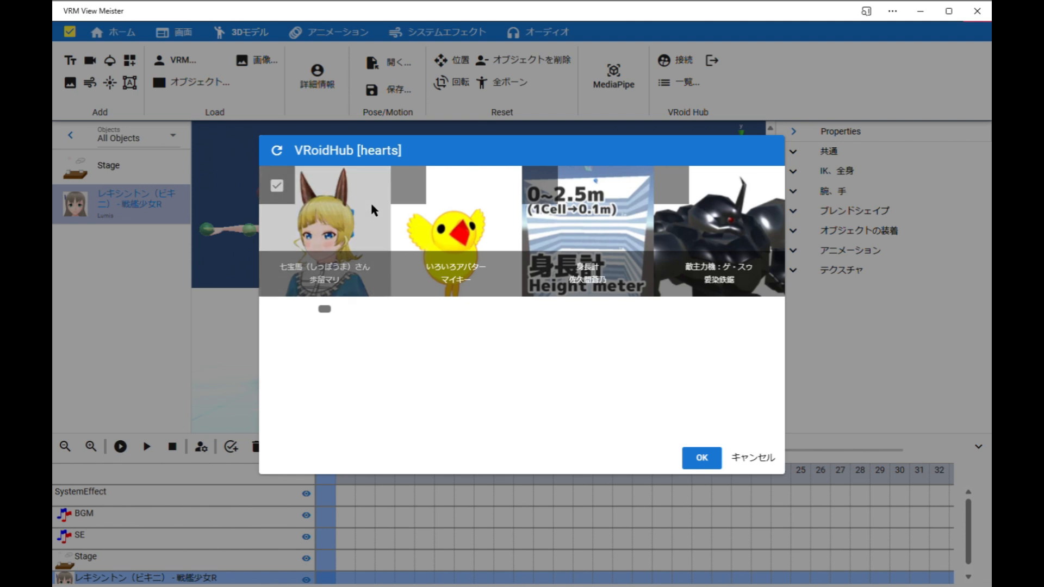
pyautogui.click(705, 458)
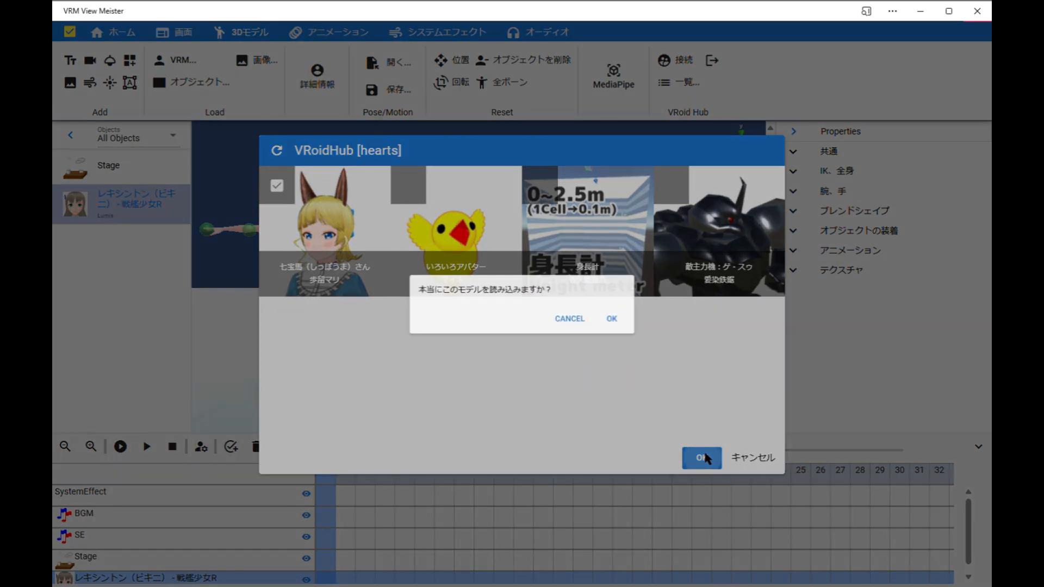
pyautogui.click(631, 315)
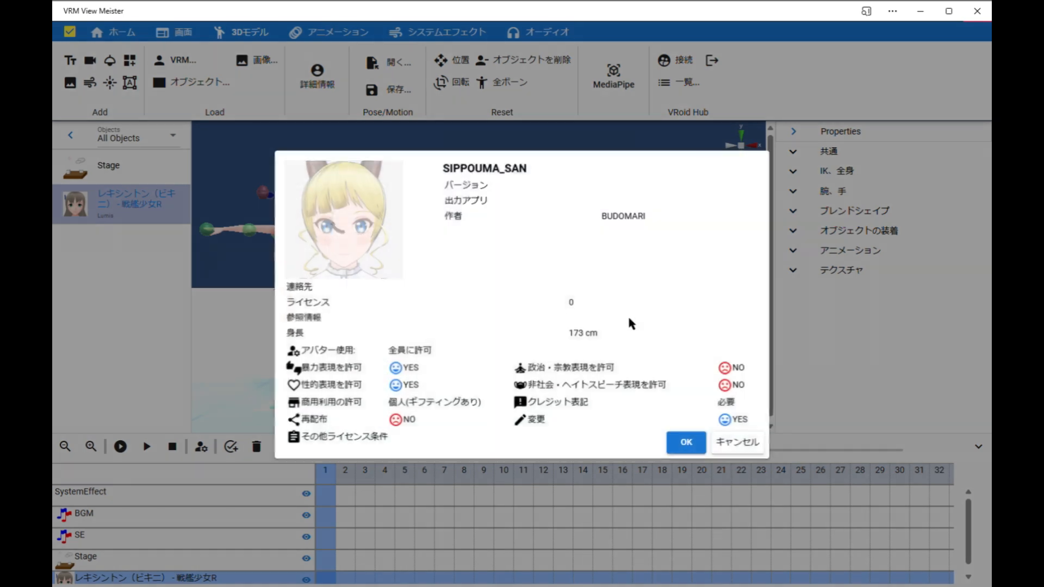
pyautogui.click(686, 443)
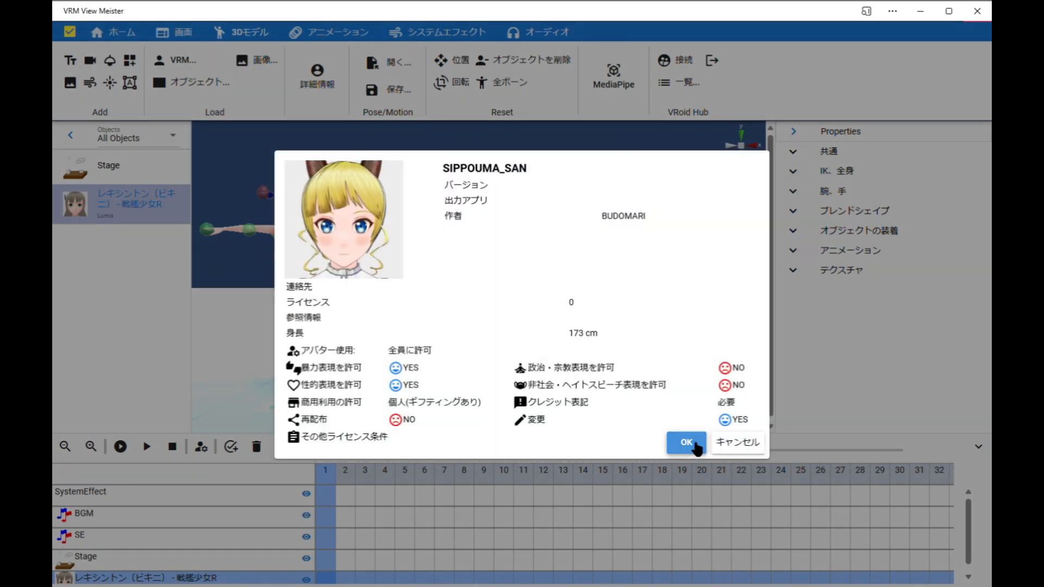
pyautogui.scroll(-1, 469, 398)
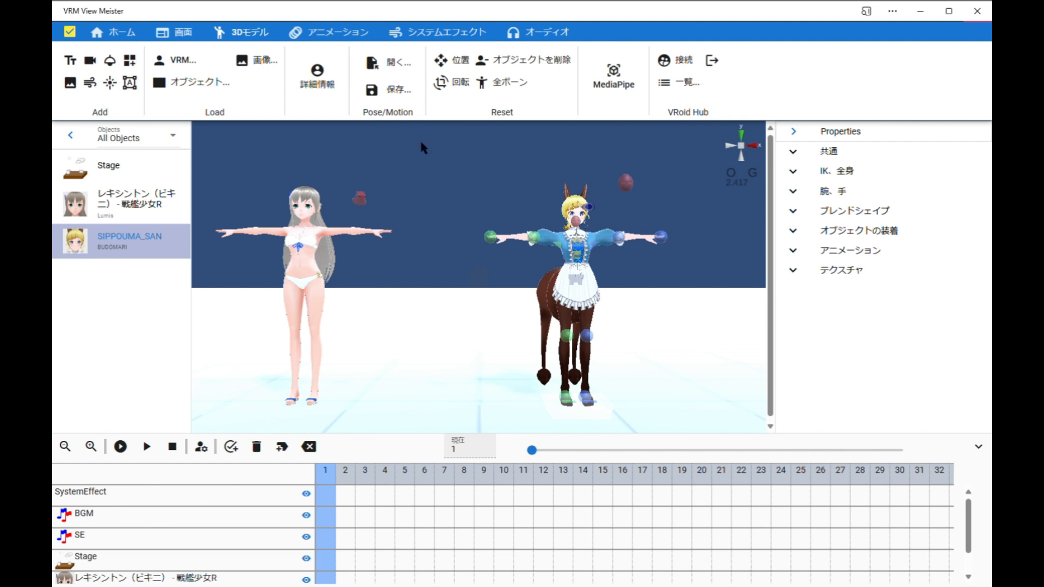
# Load the abh_dido_shy.vrm model into the scene from the VRM file history
pyautogui.click(114, 32)
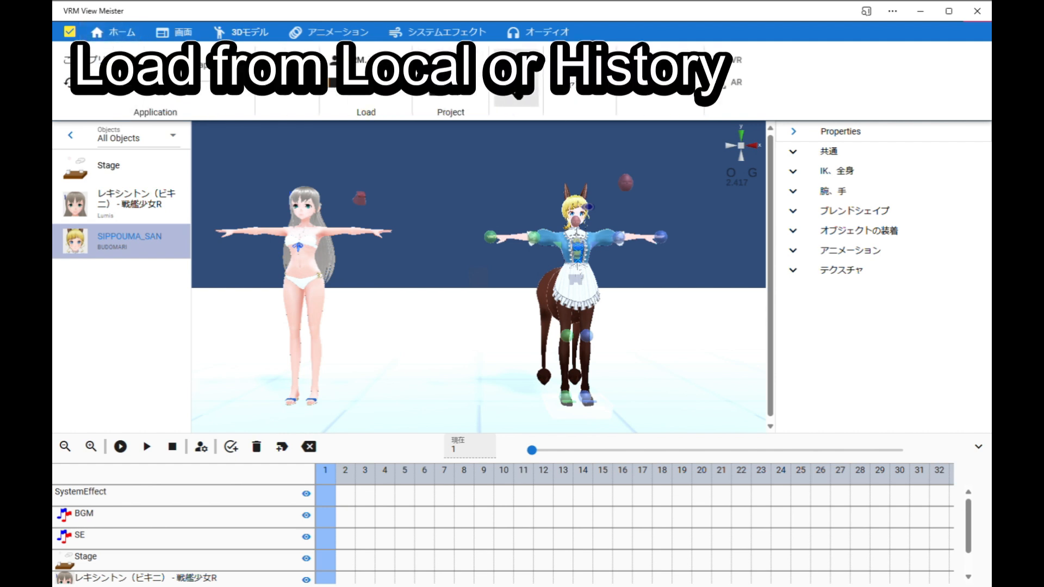
pyautogui.click(517, 92)
pyautogui.click(534, 123)
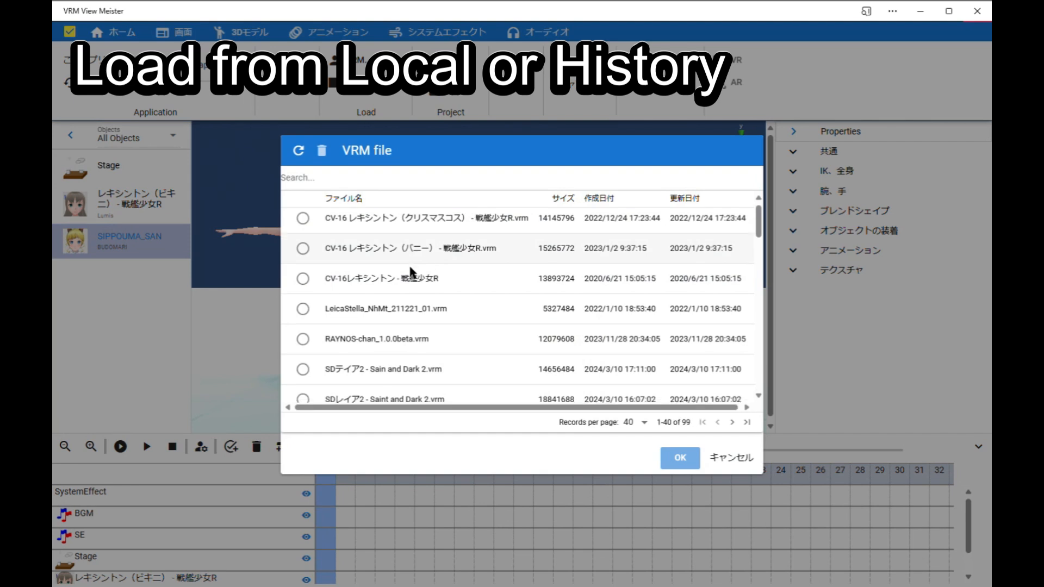
pyautogui.scroll(-5, 403, 283)
pyautogui.click(302, 338)
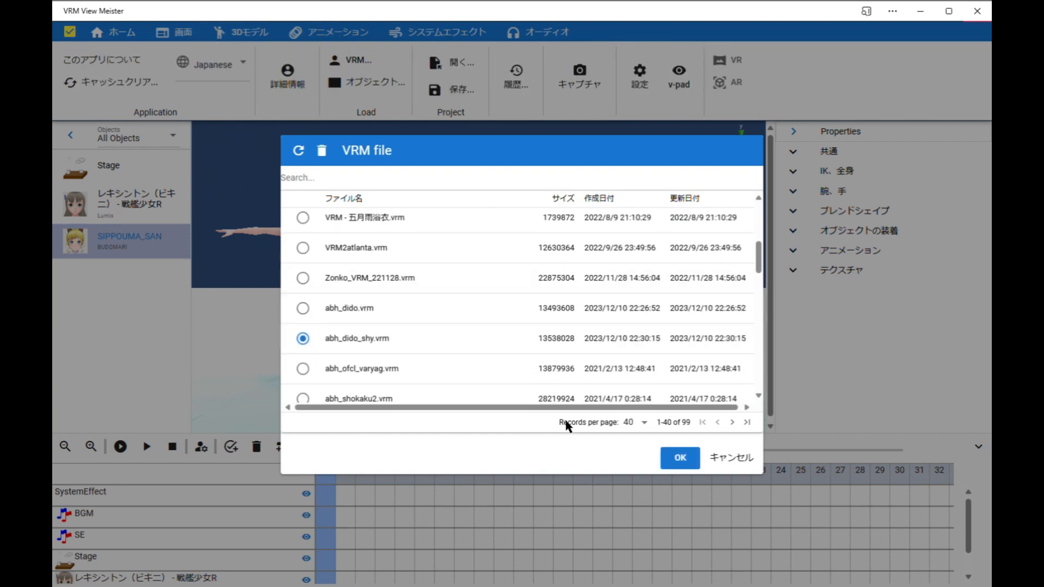
pyautogui.click(682, 461)
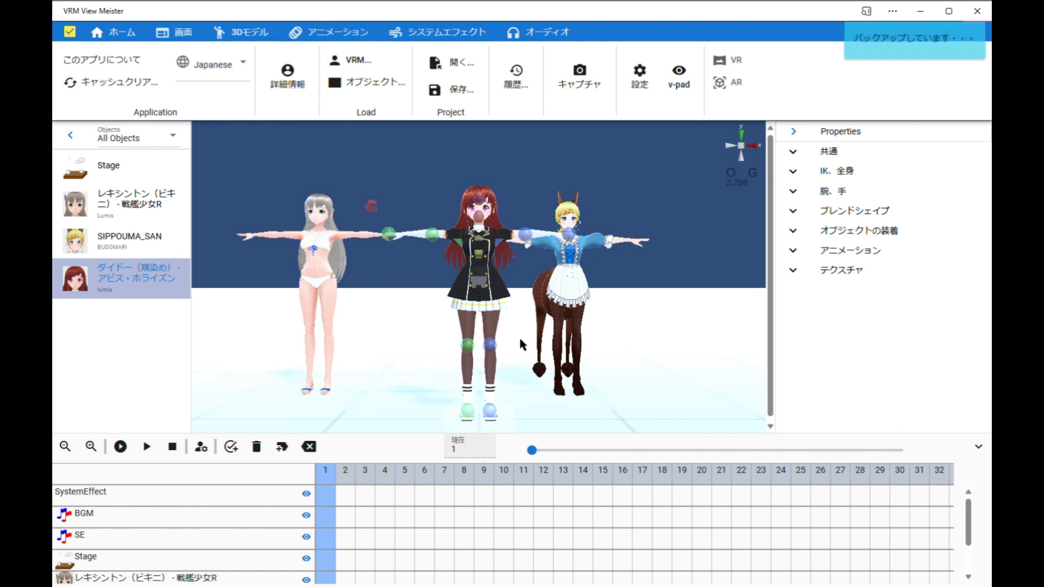
pyautogui.click(262, 33)
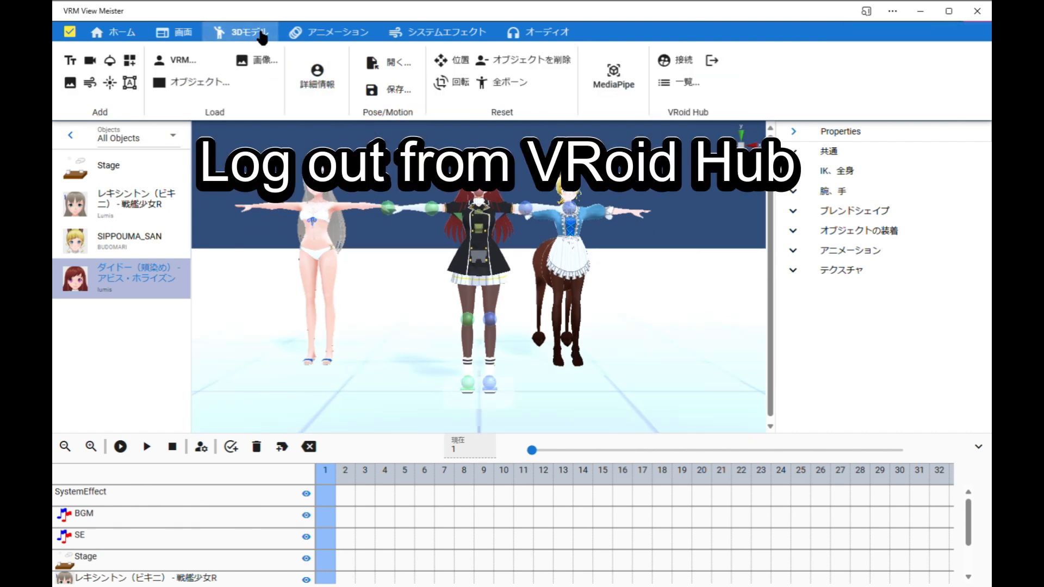
pyautogui.click(722, 65)
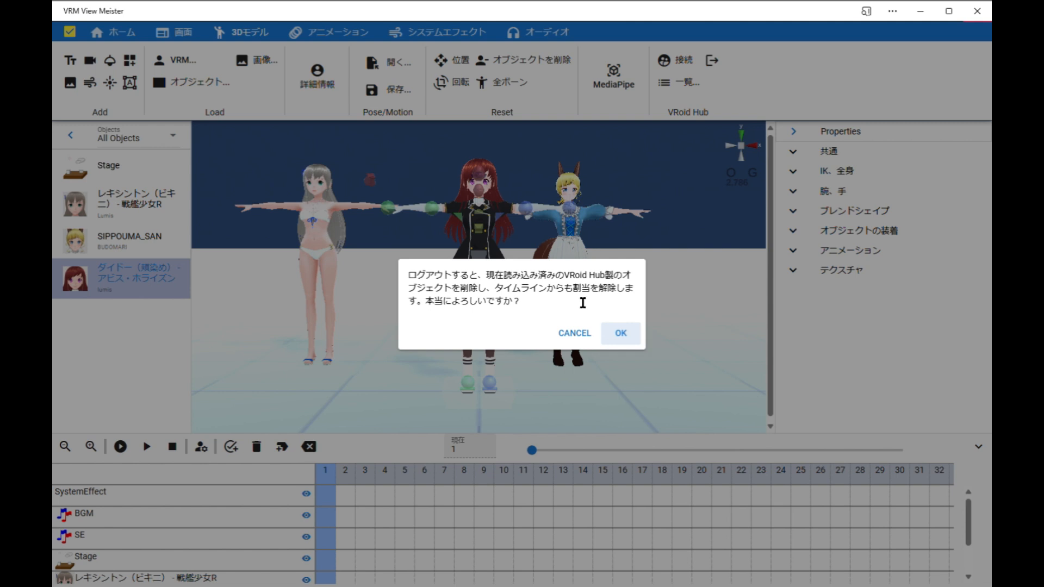
pyautogui.click(572, 332)
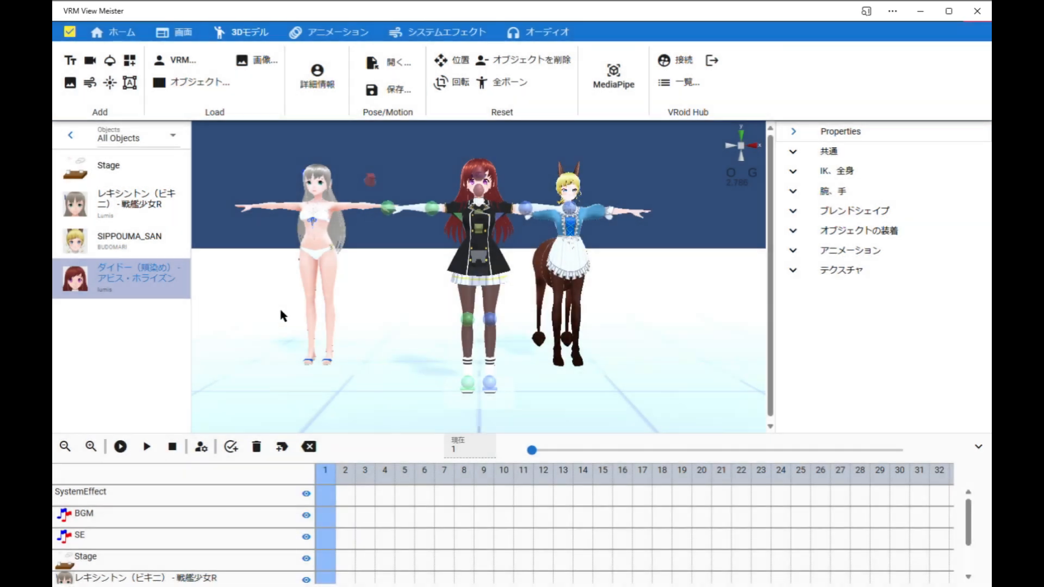
# Check the loaded models in the object list and timeline, and log out of VRoid Hub, agreeing to delete its models
pyautogui.click(174, 211)
pyautogui.click(170, 247)
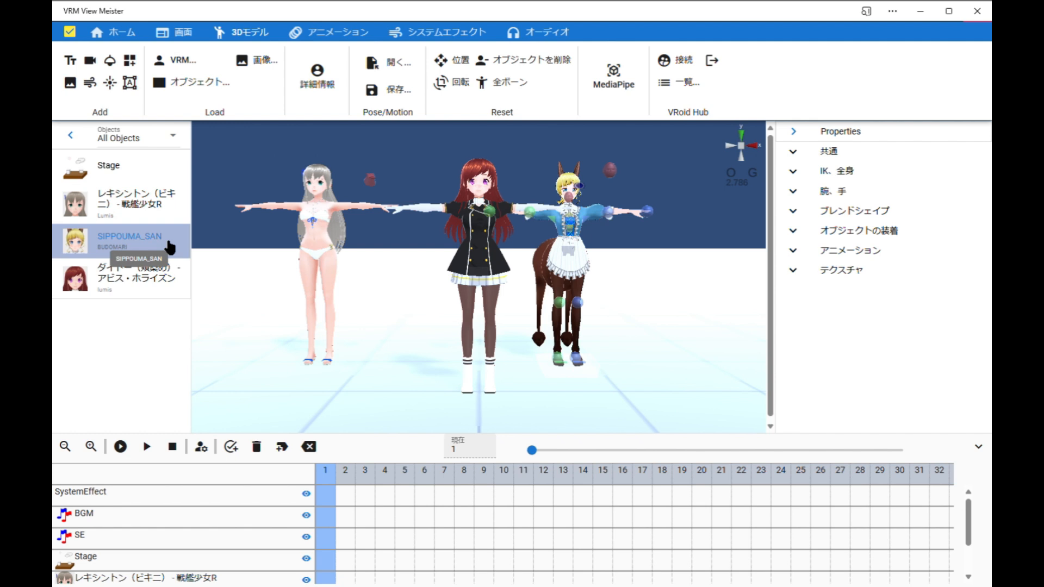
pyautogui.click(170, 280)
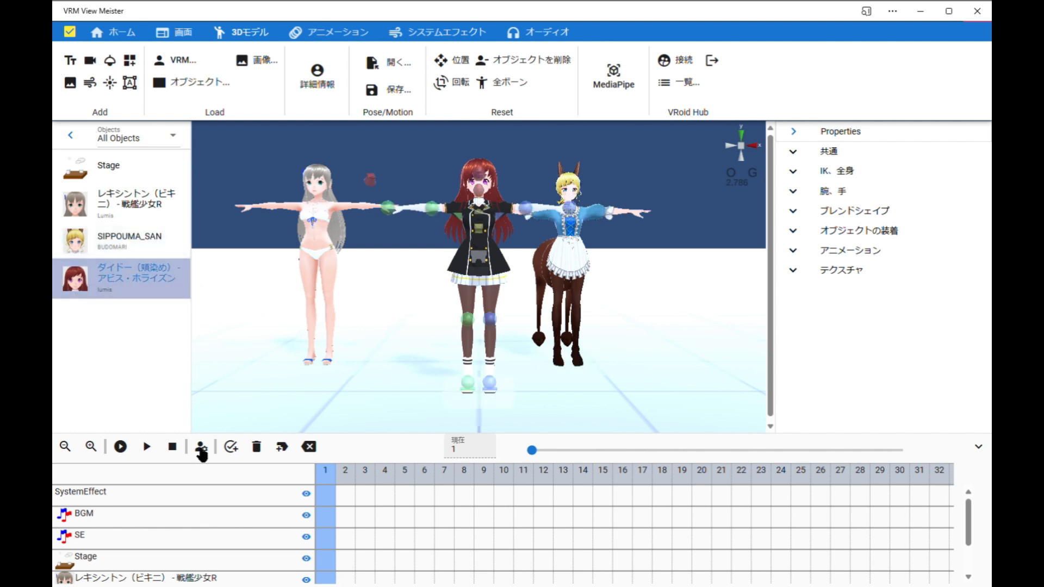
pyautogui.scroll(-2, 206, 519)
pyautogui.moveTo(351, 527); pyautogui.dragTo(228, 546)
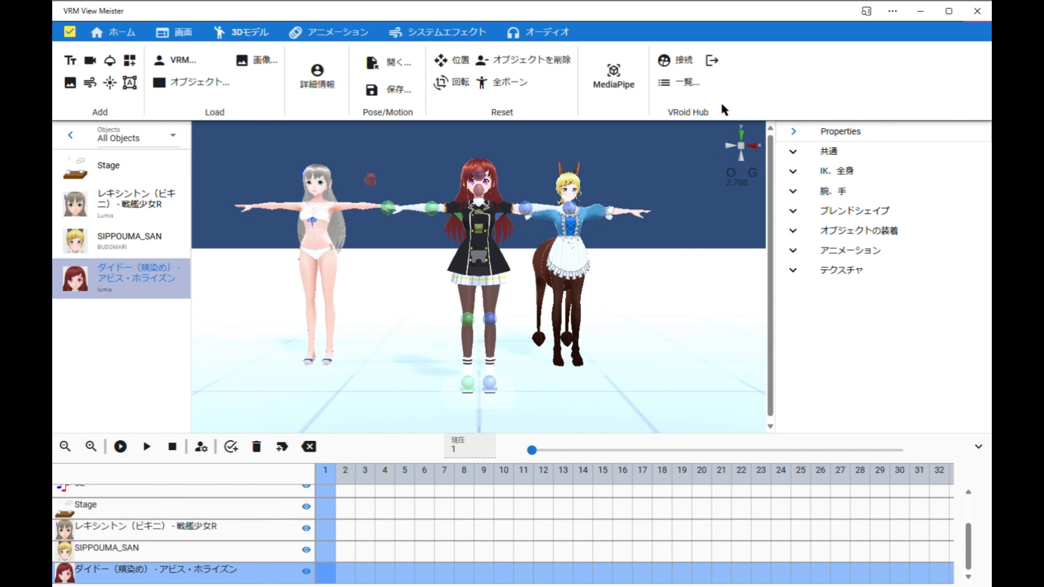
pyautogui.click(712, 61)
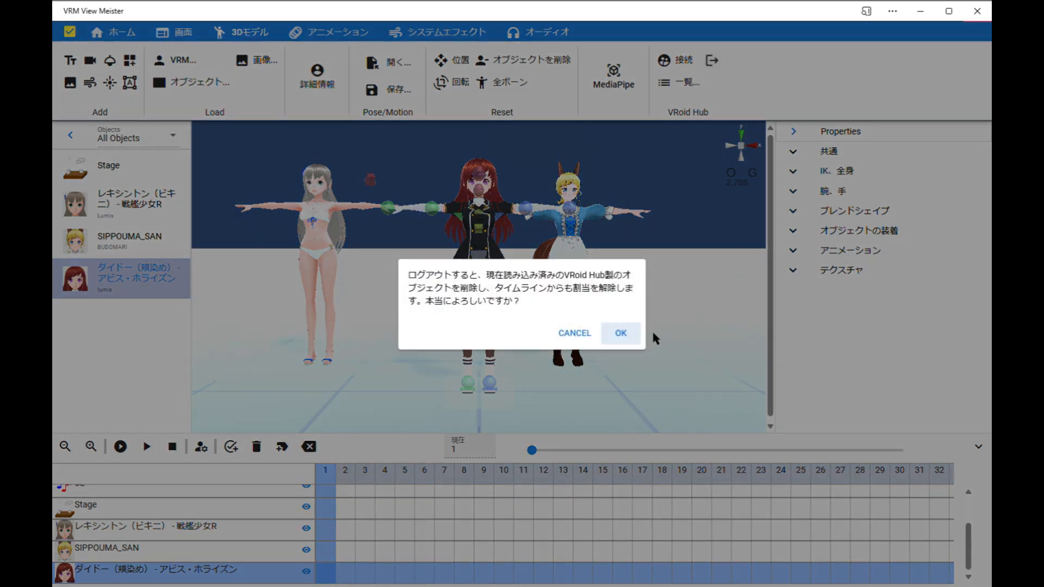
pyautogui.click(621, 338)
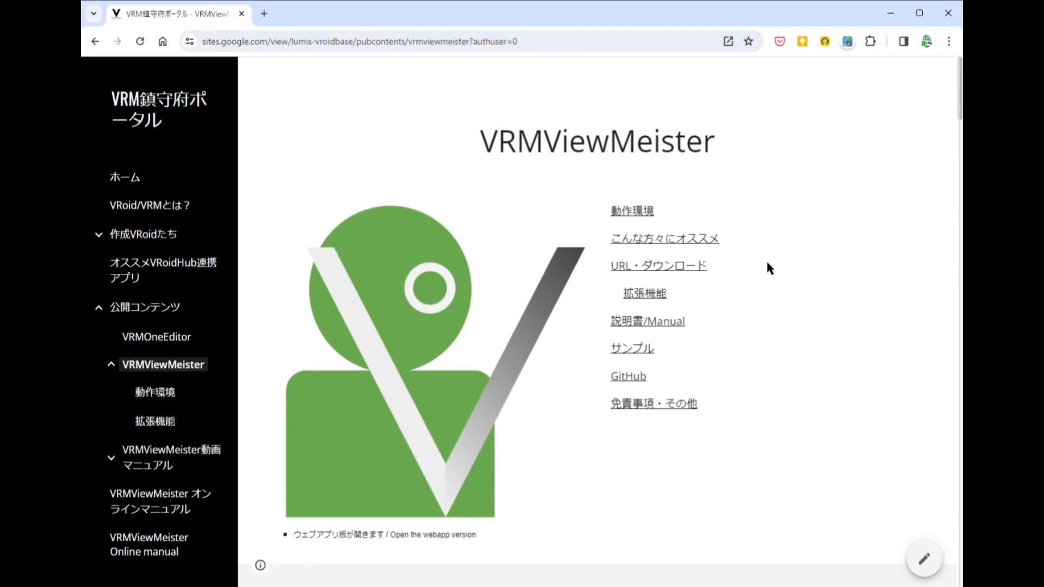
# Switch to the VRMViewMeister website in Chrome, open the English ChangeLog and examine the version 2.4.0 updates and fixes
pyautogui.scroll(-15, 714, 208)
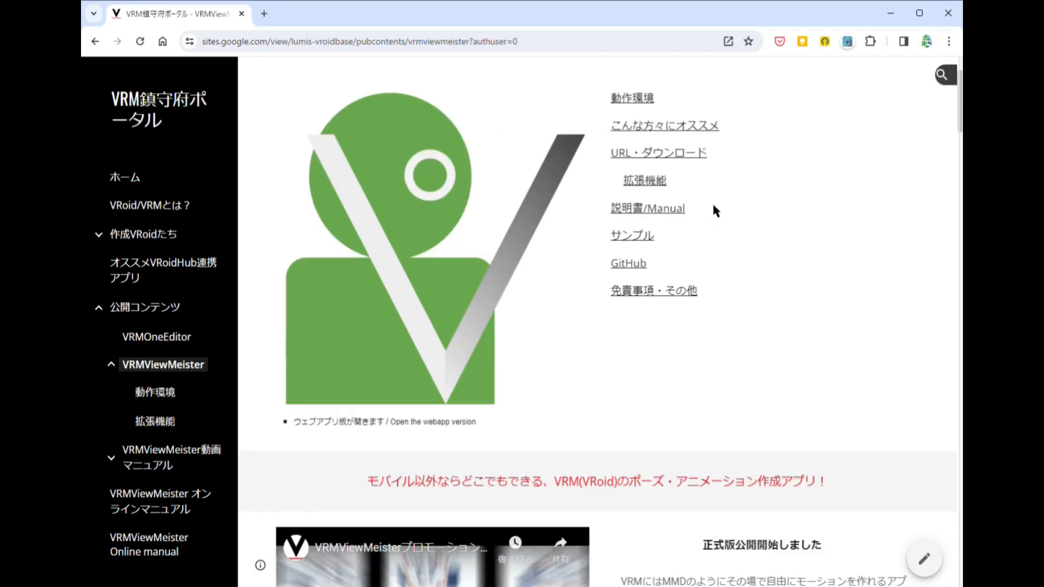
pyautogui.scroll(-12, 713, 209)
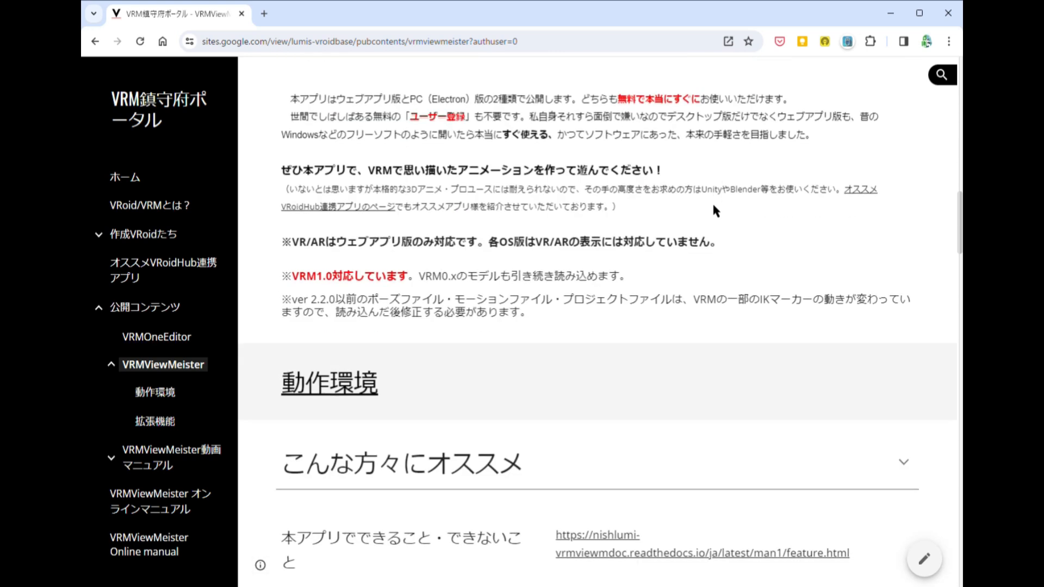
pyautogui.scroll(-12, 719, 208)
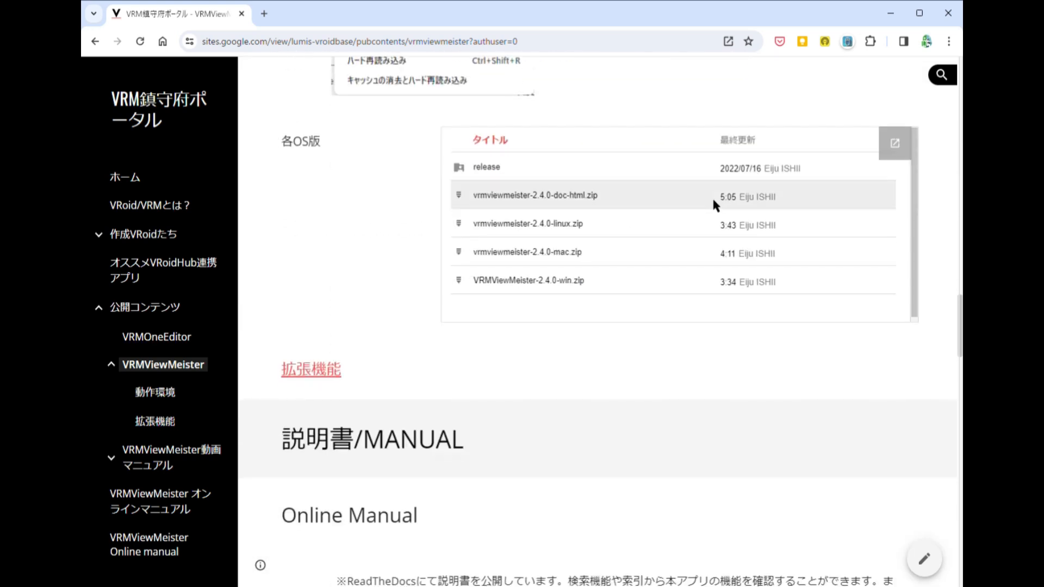
pyautogui.scroll(-5, 706, 337)
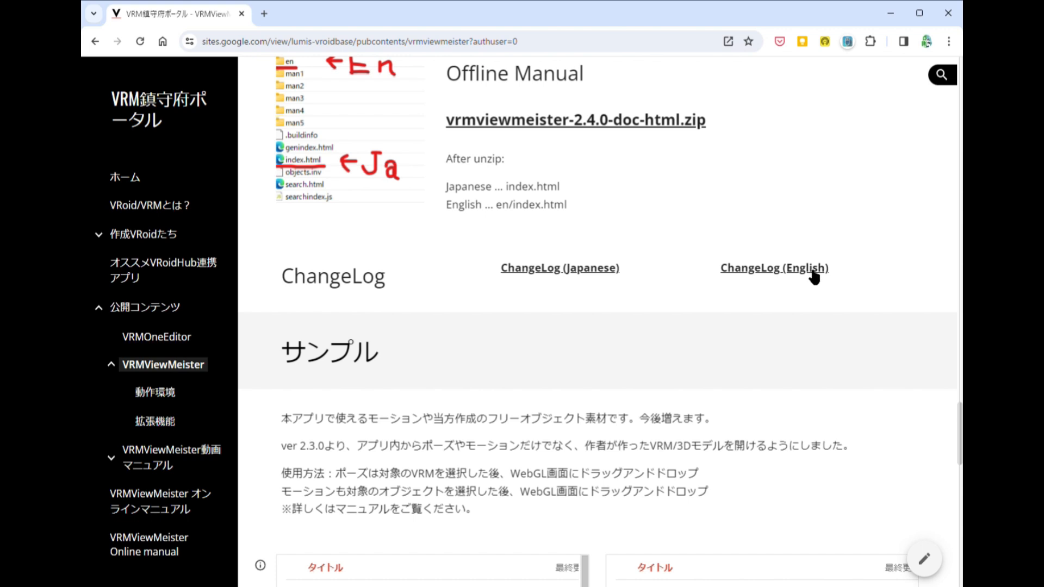
pyautogui.click(772, 270)
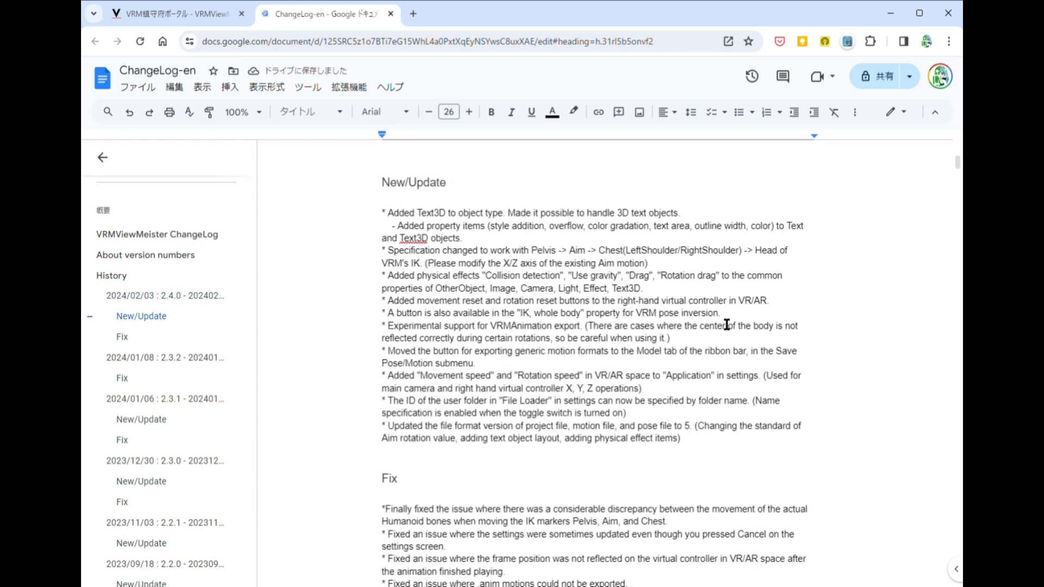
pyautogui.scroll(-3, 726, 325)
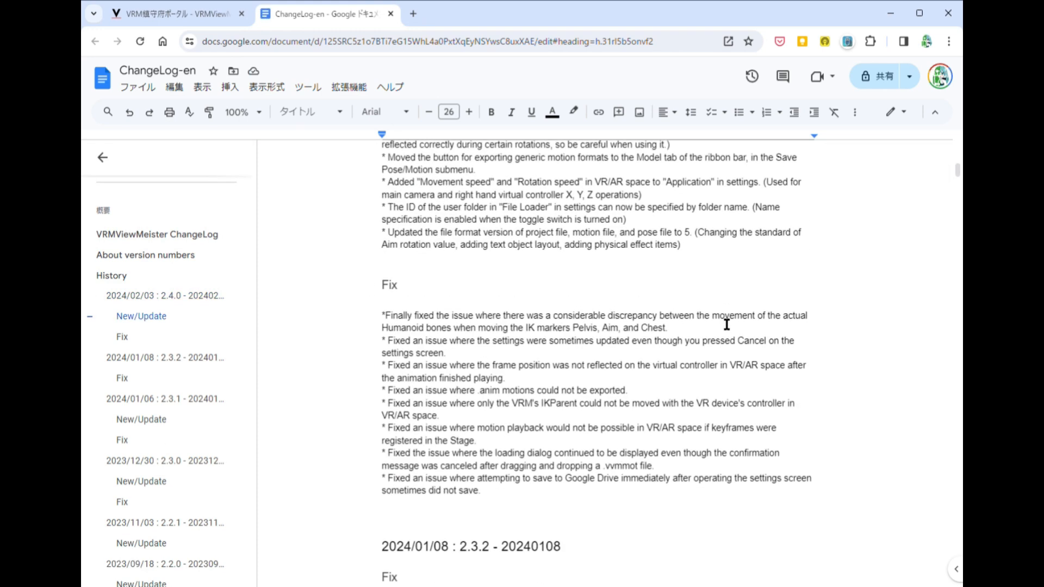
pyautogui.scroll(8, 726, 324)
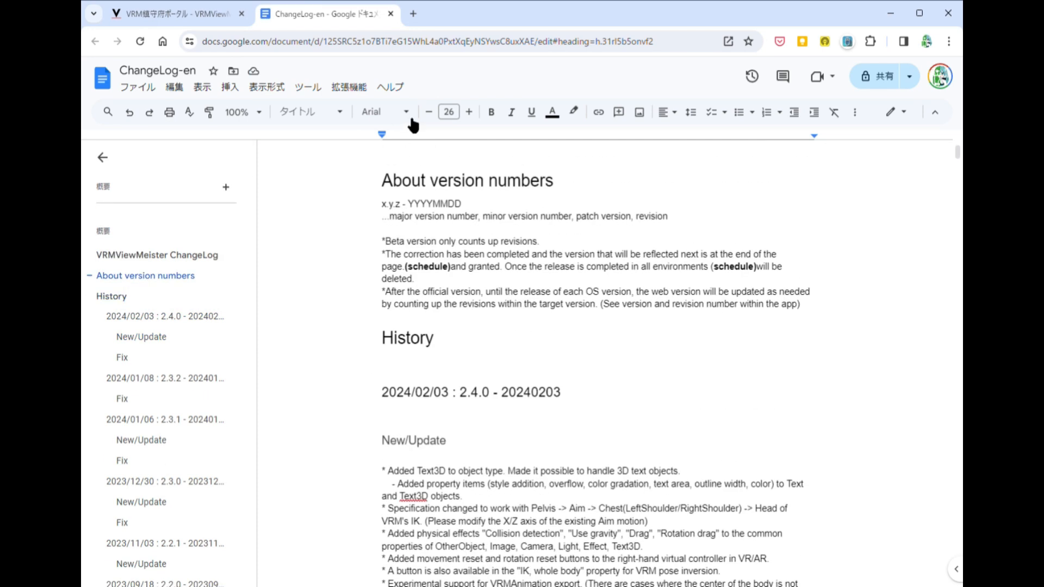